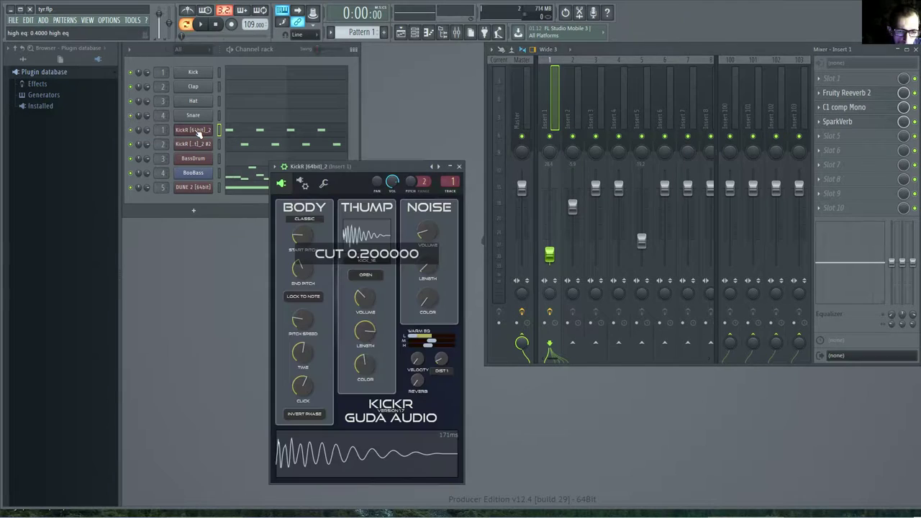
# Step: Look through the KickR, BooBass and DUNE 2 instrument windows and play the pattern briefly
pyautogui.click(459, 167)
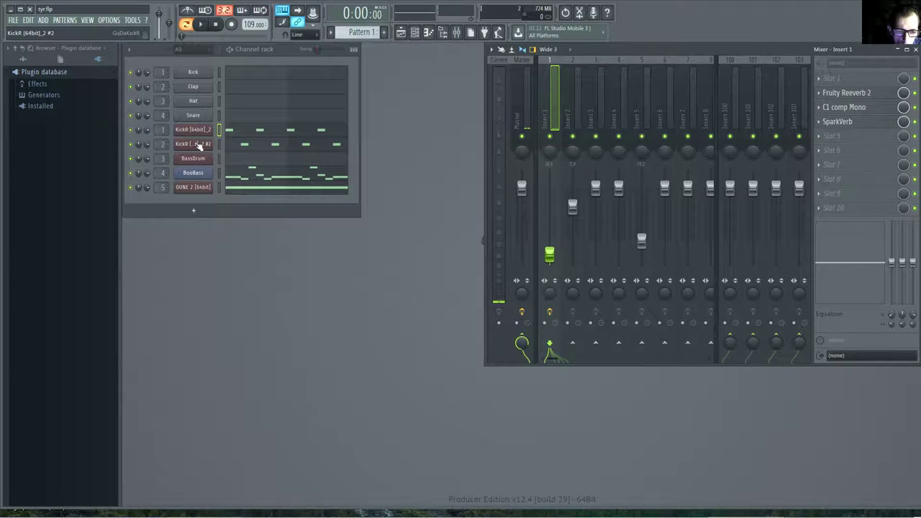
pyautogui.click(199, 144)
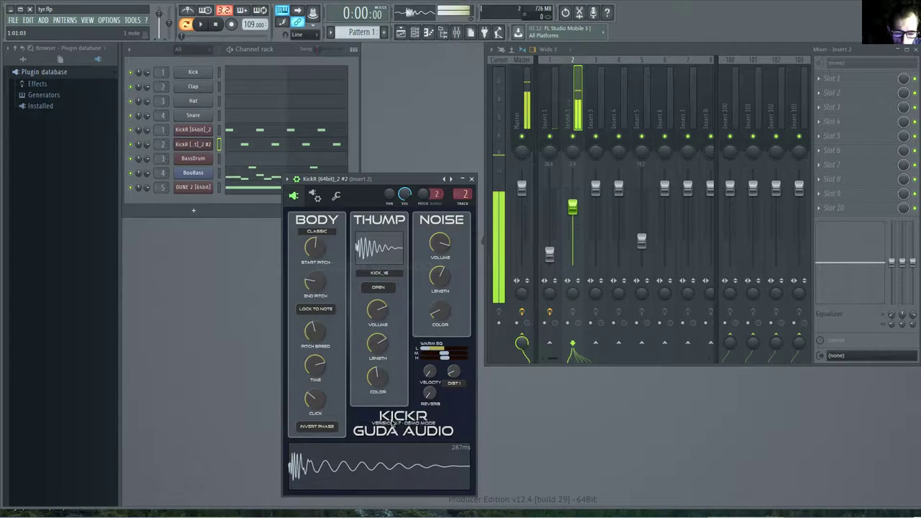
pyautogui.click(472, 179)
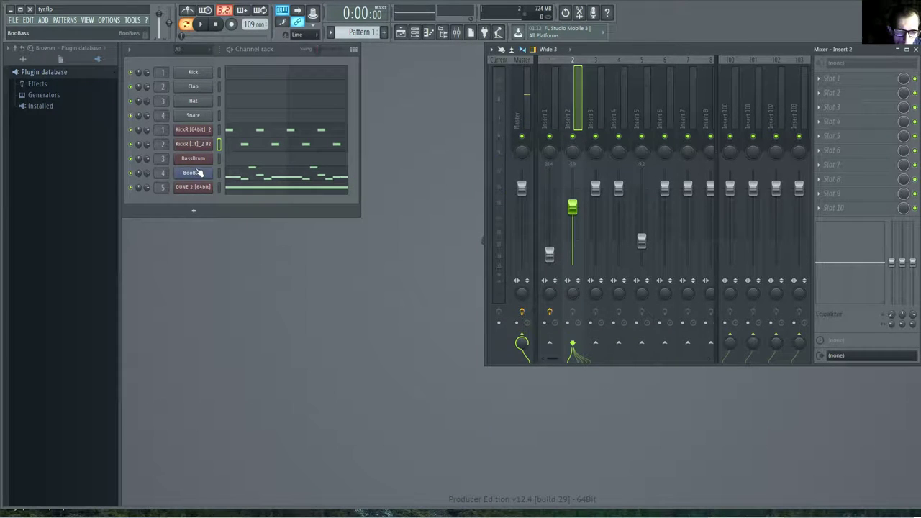
pyautogui.click(188, 176)
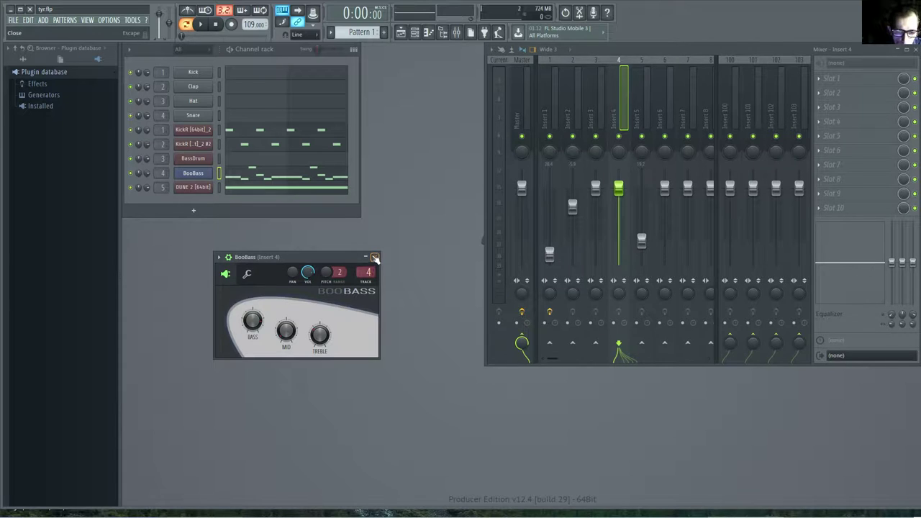
pyautogui.click(374, 258)
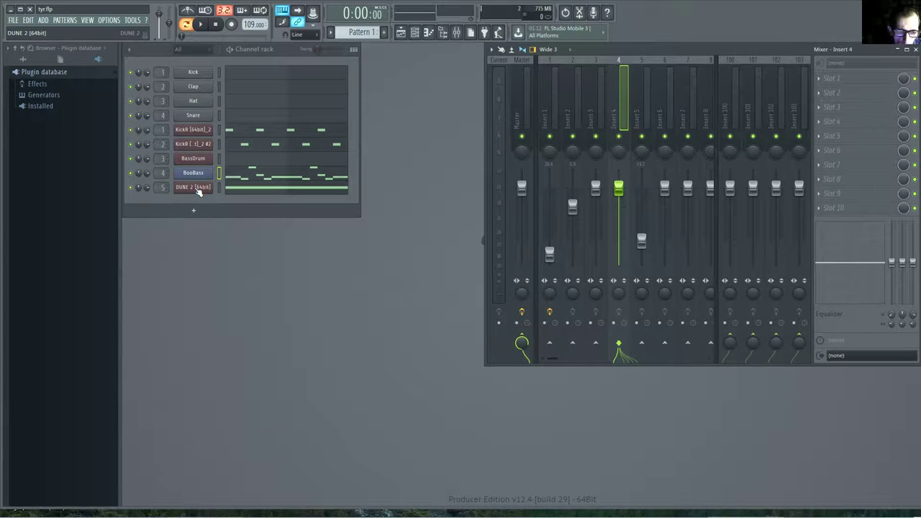
pyautogui.click(193, 187)
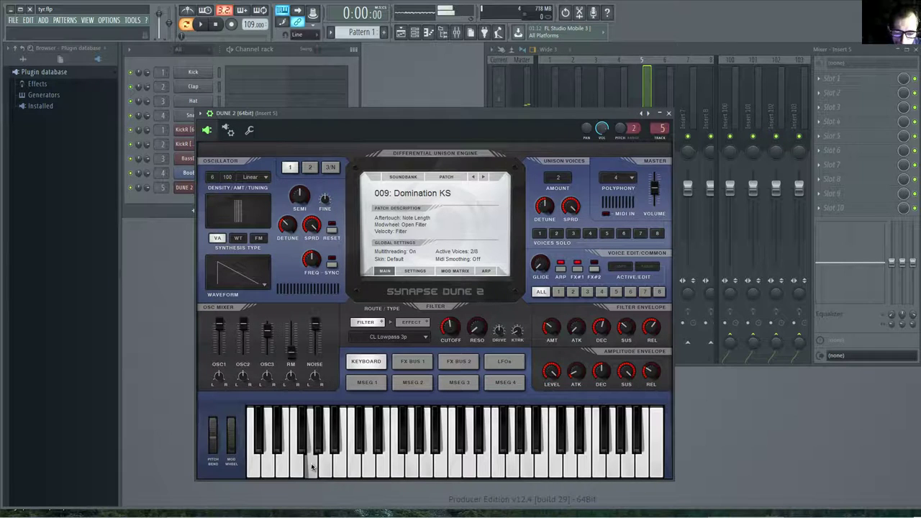
pyautogui.click(669, 113)
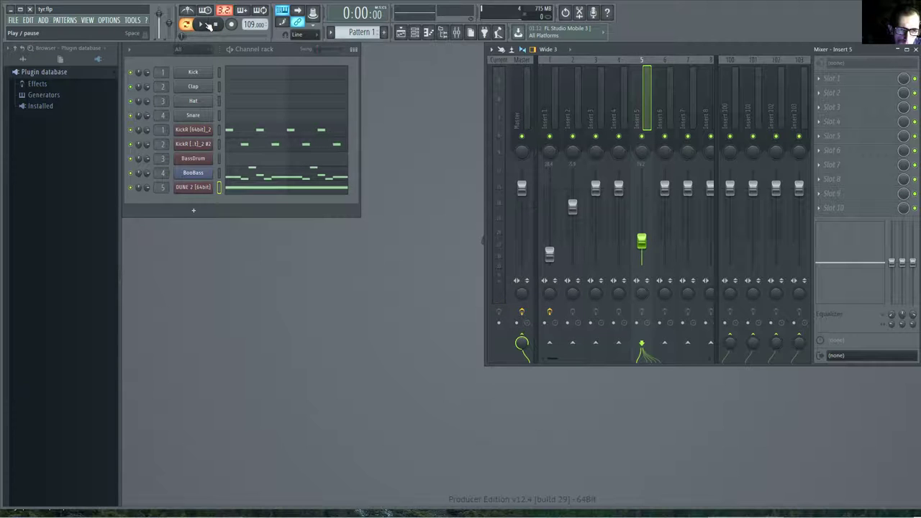
pyautogui.click(205, 25)
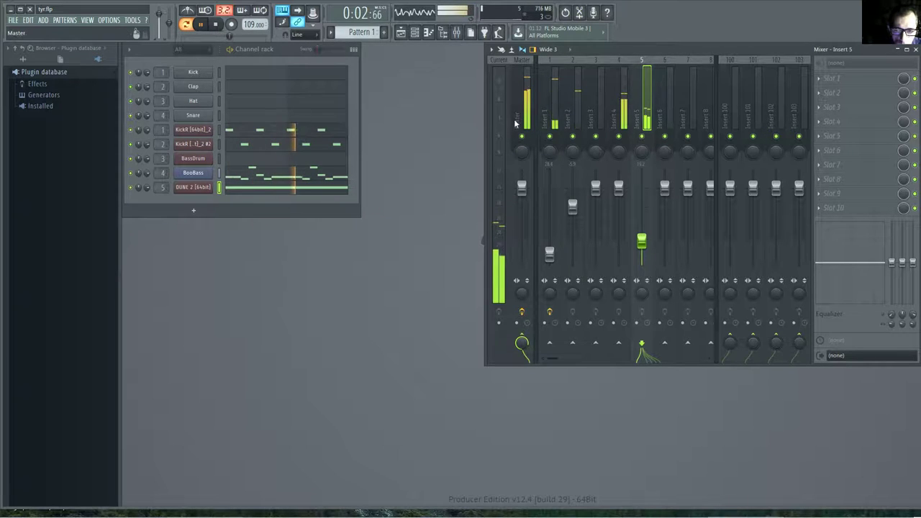
pyautogui.press('space')
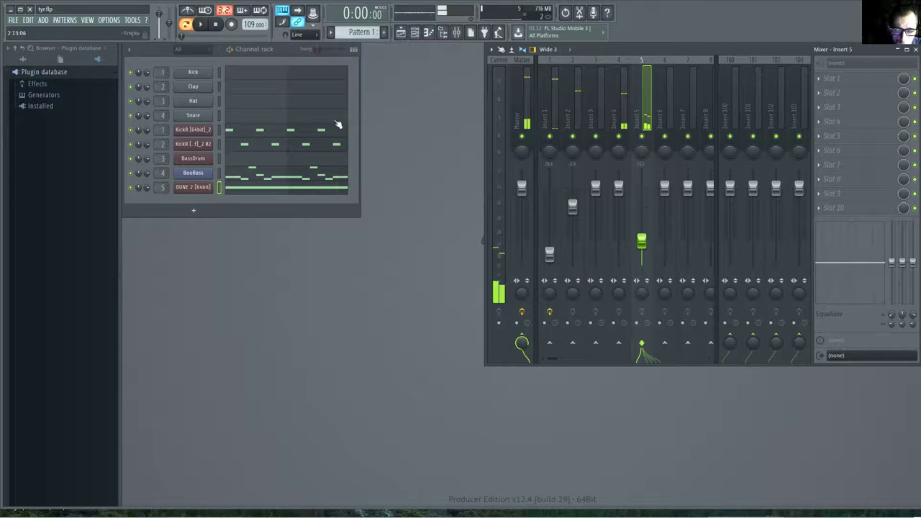
# Step: Open the C1 comp Mono effect on mixer Insert 1 and start pattern playback
pyautogui.click(542, 112)
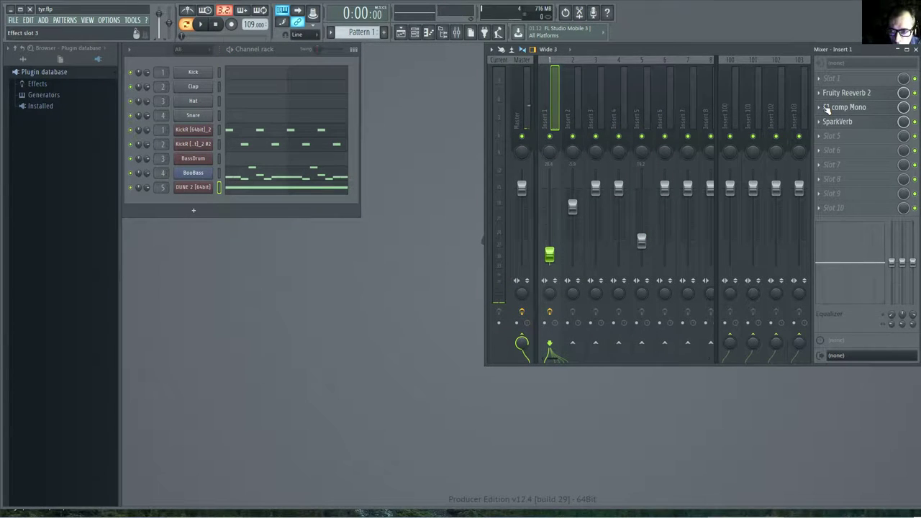
pyautogui.click(834, 107)
pyautogui.moveTo(388, 243); pyautogui.dragTo(377, 251)
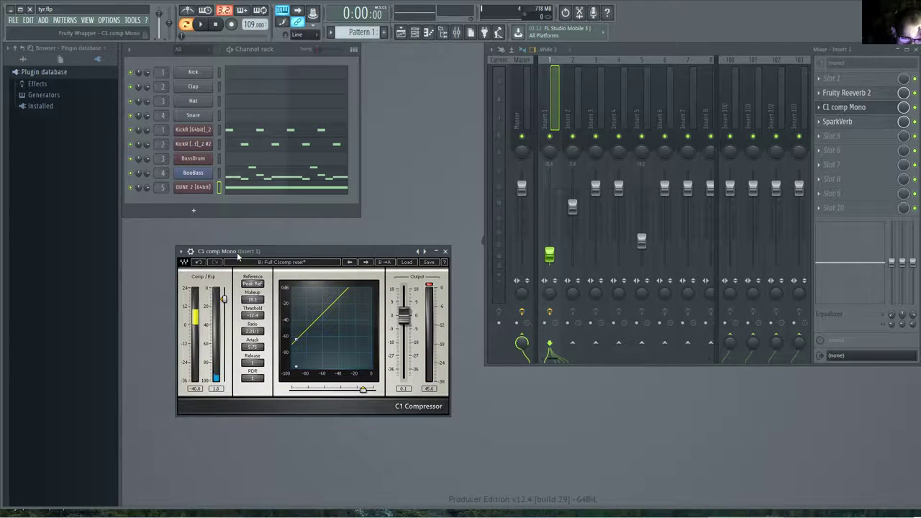
pyautogui.click(202, 24)
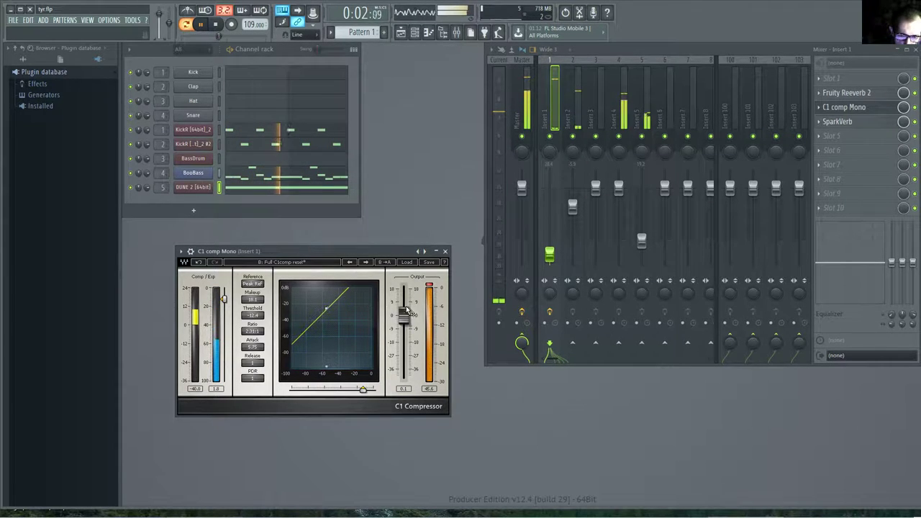
# Step: Try the C1 compressor with output gain swept to 18 dB and back to about -0.5 dB, and the threshold at -75.9 dB
pyautogui.moveTo(406, 311); pyautogui.dragTo(404, 290)
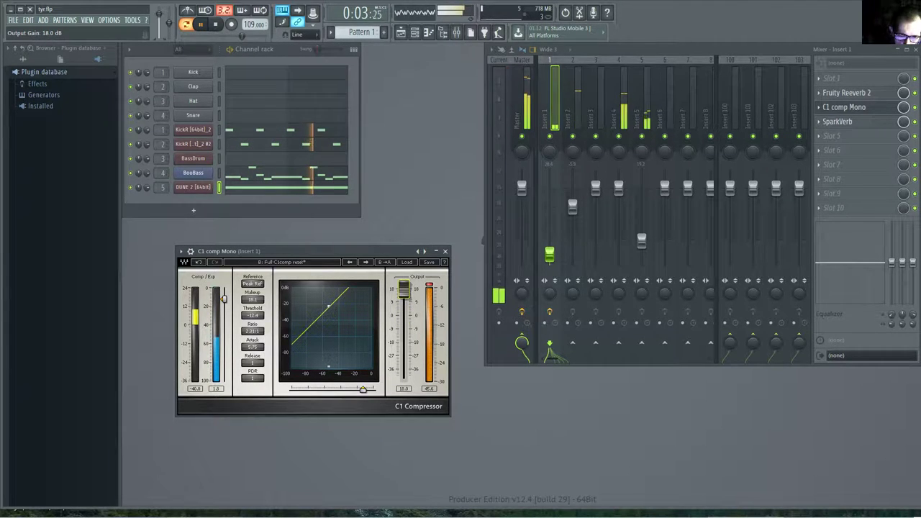
pyautogui.moveTo(404, 290); pyautogui.dragTo(403, 317)
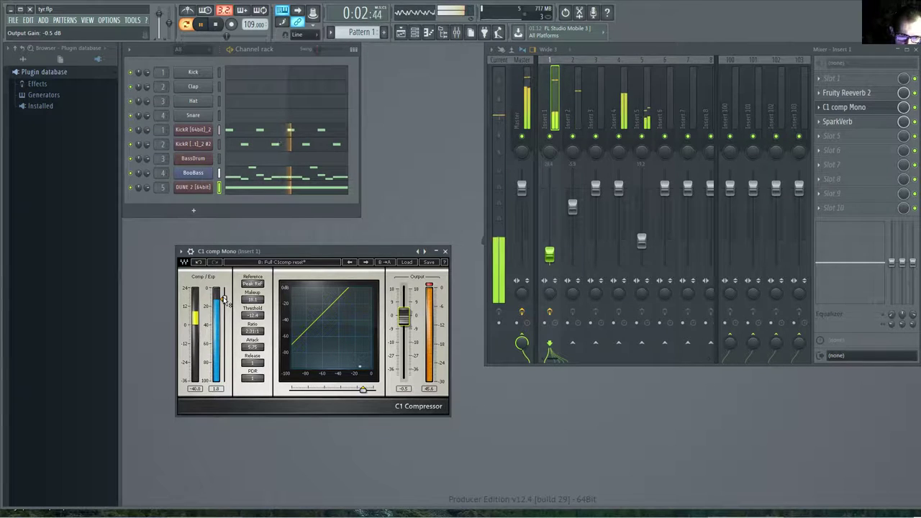
pyautogui.moveTo(224, 301); pyautogui.dragTo(224, 363)
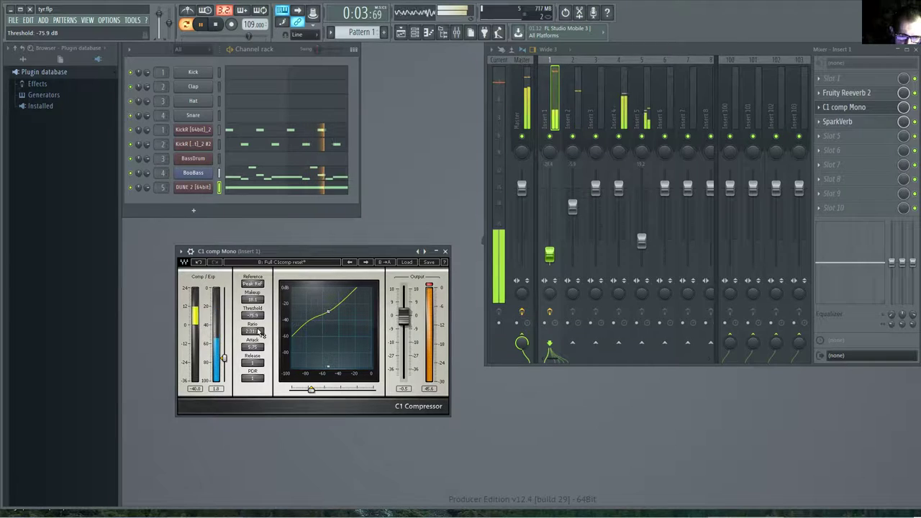
pyautogui.click(252, 284)
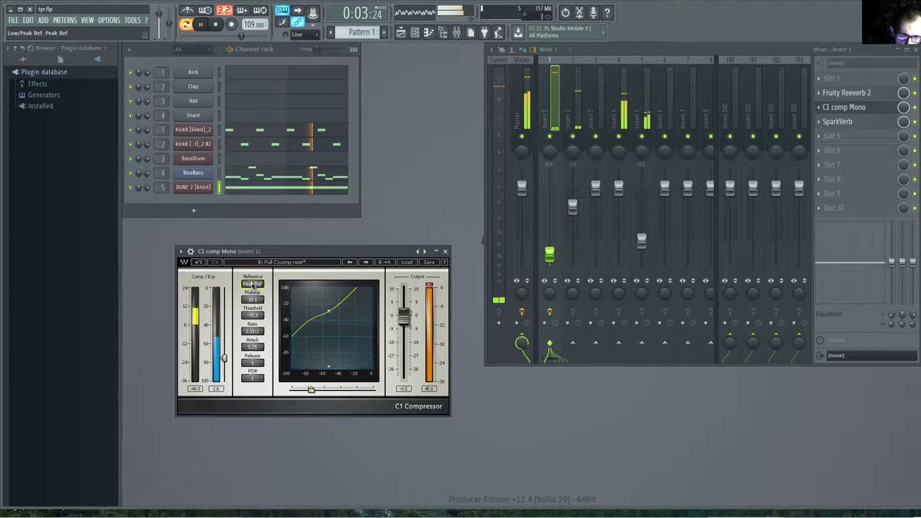
pyautogui.click(446, 252)
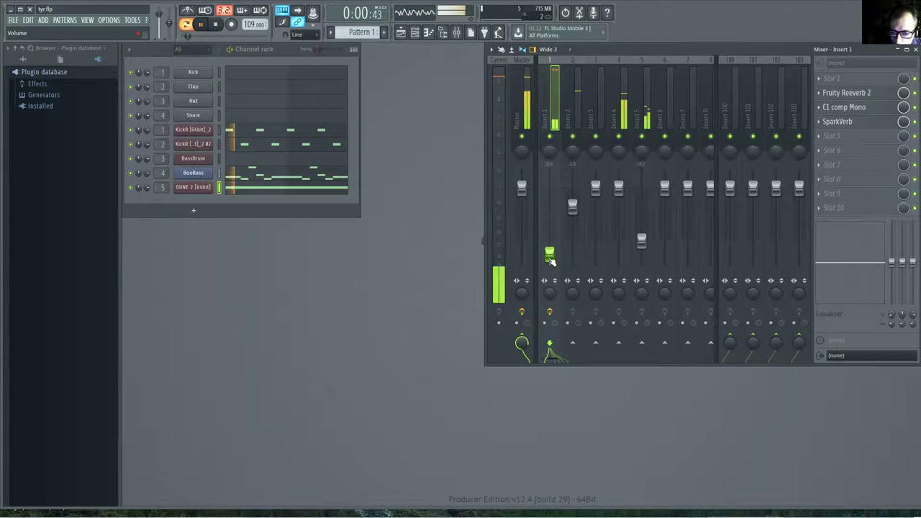
# Step: Raise the Insert 1 fader to about -20.6 dB and lower its C1 compressor threshold to about -91.9 dB
pyautogui.moveTo(549, 254); pyautogui.dragTo(549, 241)
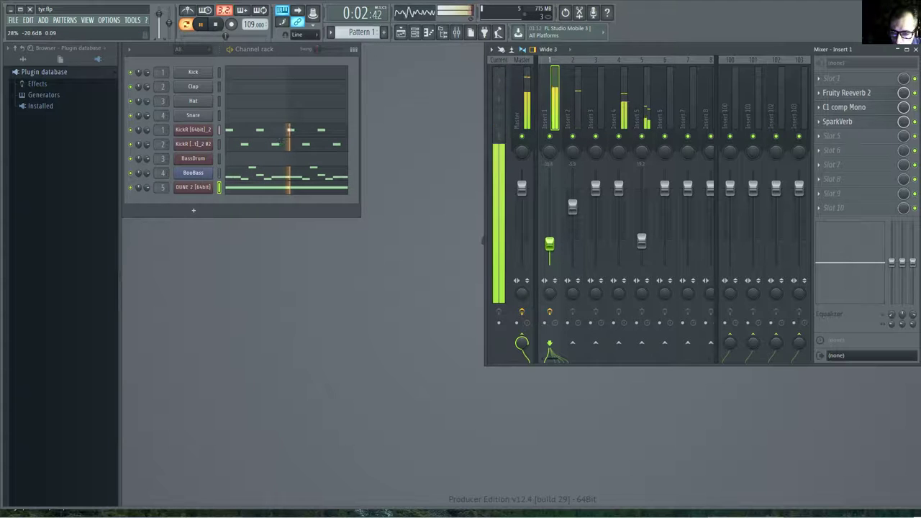
pyautogui.click(844, 108)
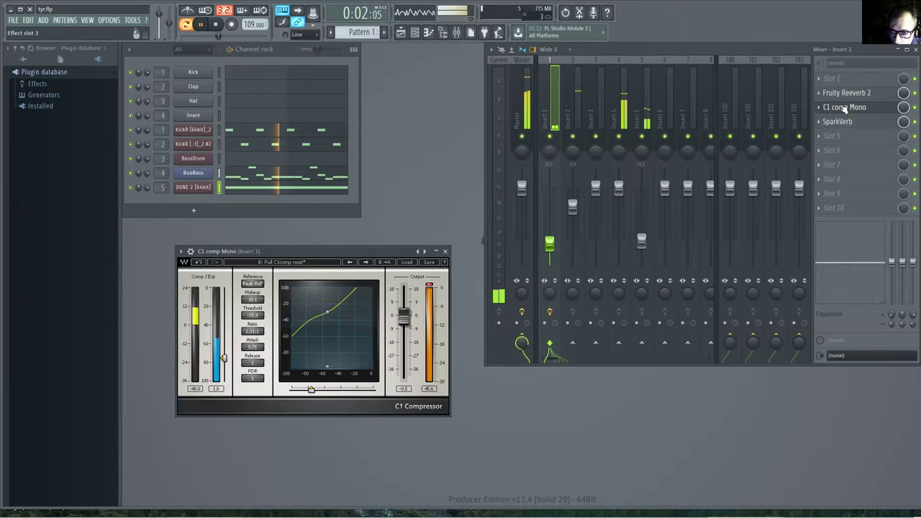
pyautogui.moveTo(226, 357); pyautogui.dragTo(224, 373)
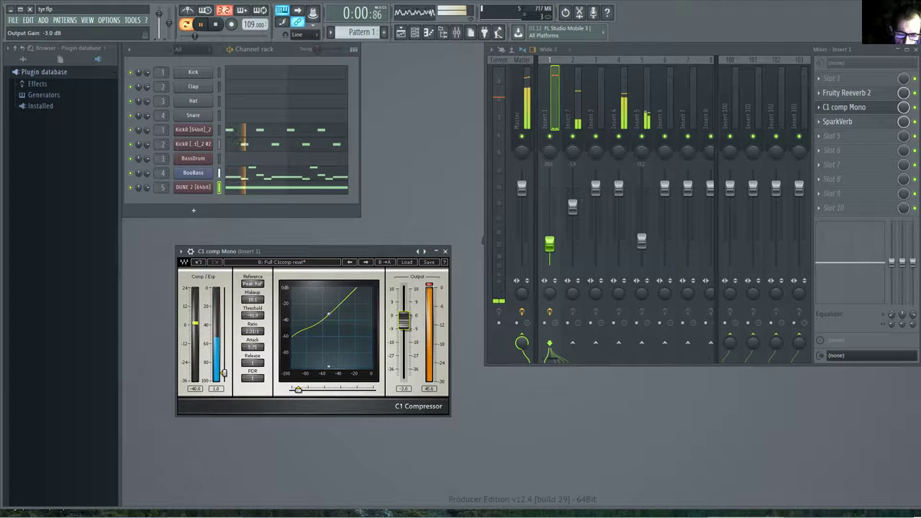
# Step: Set the C1 compressor's output gain to about 0.2 dB and its makeup gain to about 15.4 dB
pyautogui.moveTo(404, 320)
pyautogui.mouseDown()
pyautogui.moveTo(403, 289)
pyautogui.moveTo(403, 315)
pyautogui.mouseUp()
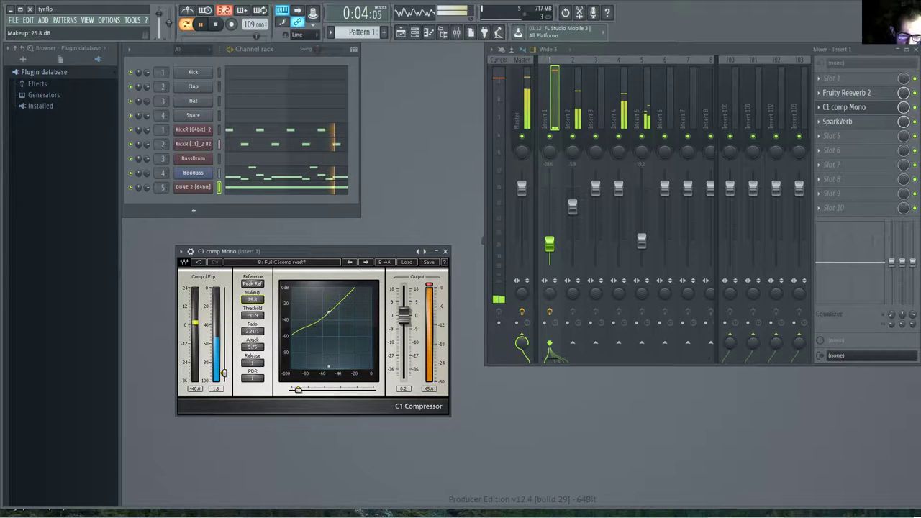
pyautogui.moveTo(253, 299); pyautogui.dragTo(253, 328)
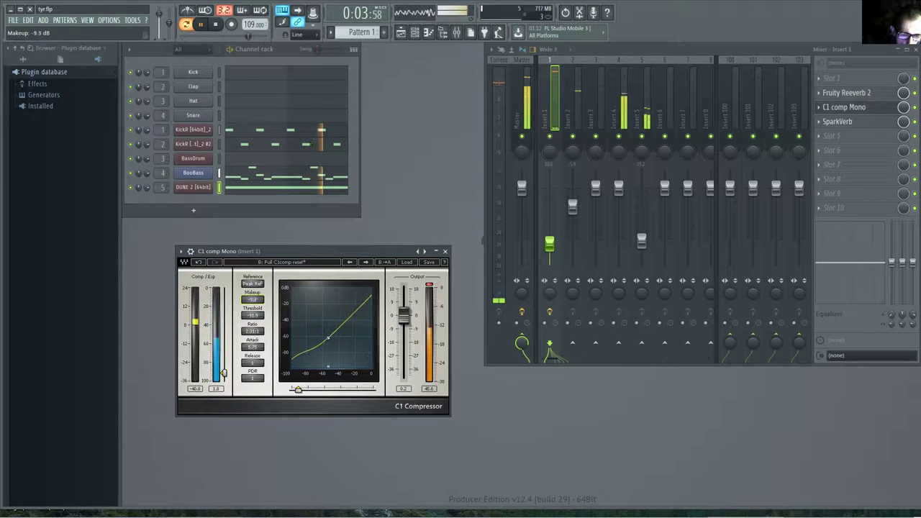
pyautogui.moveTo(255, 302); pyautogui.dragTo(255, 278)
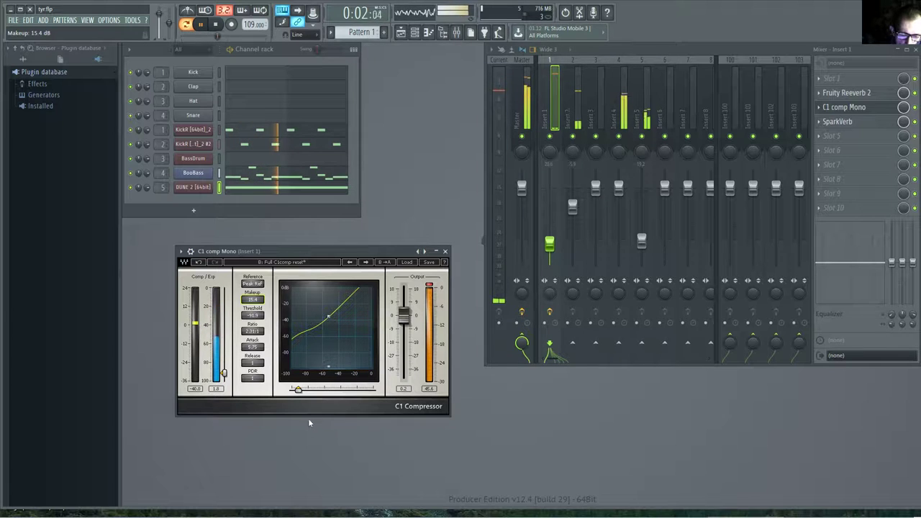
pyautogui.click(445, 252)
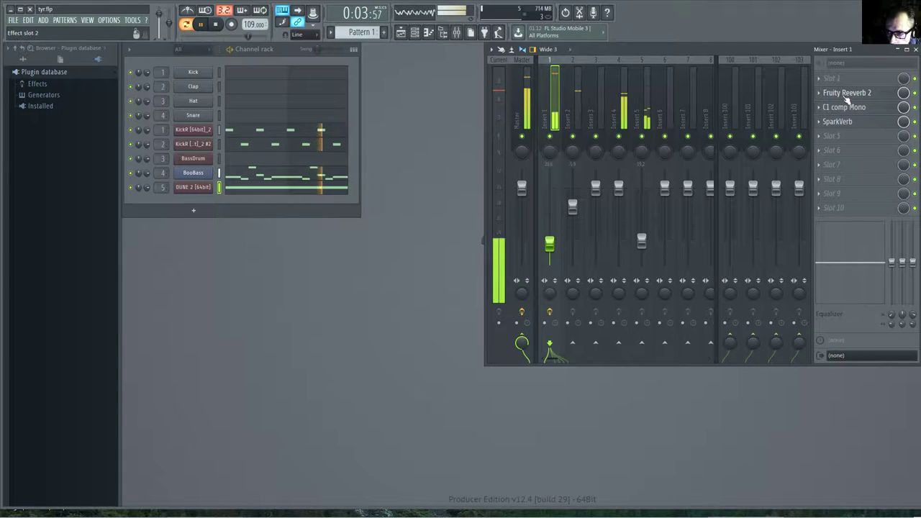
# Step: Audition very small and very large room sizes in Fruity Reeverb 2 on Insert 1, settling on a medium room
pyautogui.click(842, 95)
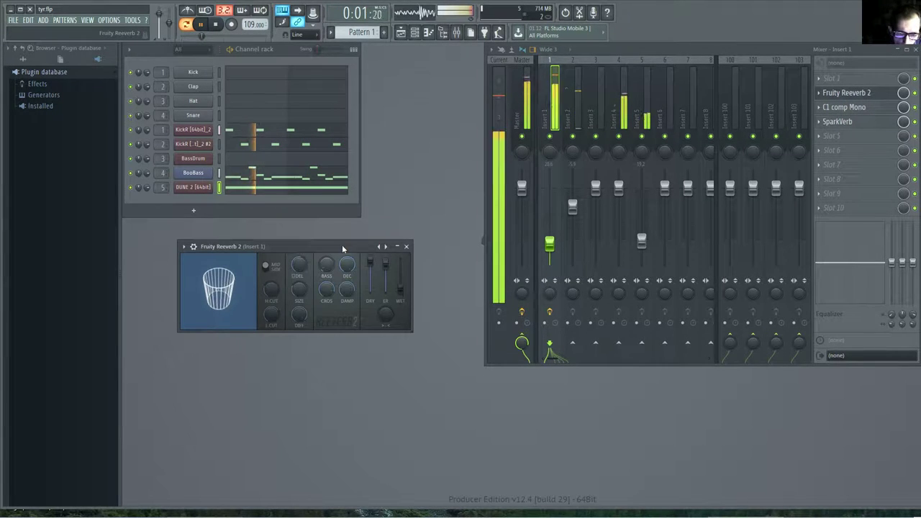
pyautogui.moveTo(333, 250); pyautogui.dragTo(330, 277)
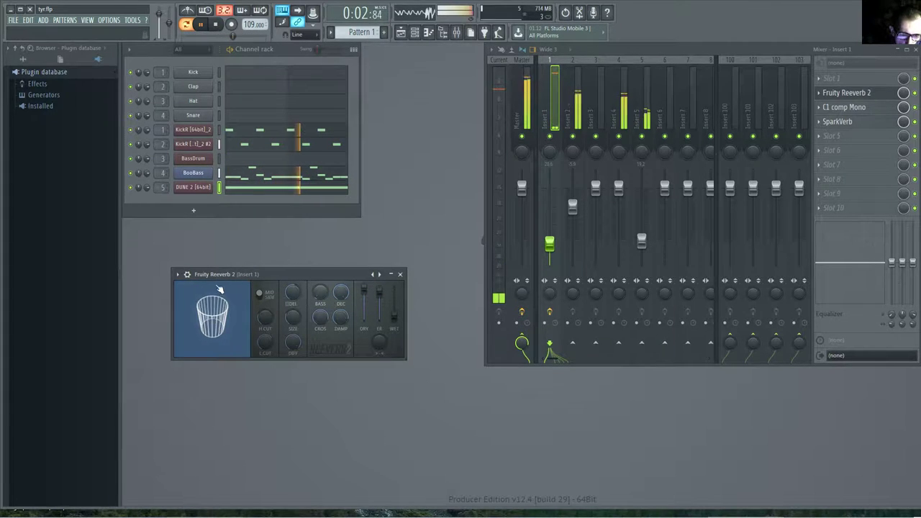
pyautogui.moveTo(292, 318); pyautogui.dragTo(292, 291)
pyautogui.moveTo(213, 323); pyautogui.dragTo(213, 390)
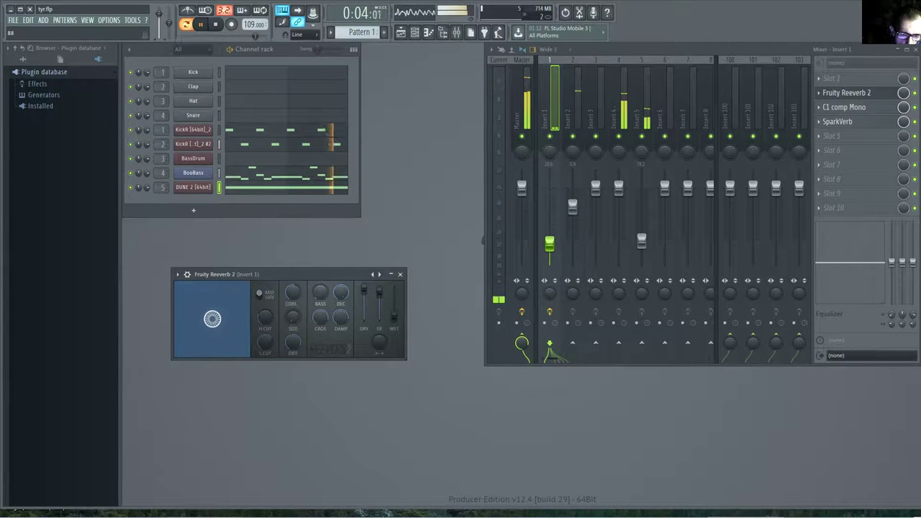
pyautogui.moveTo(293, 316); pyautogui.dragTo(293, 273)
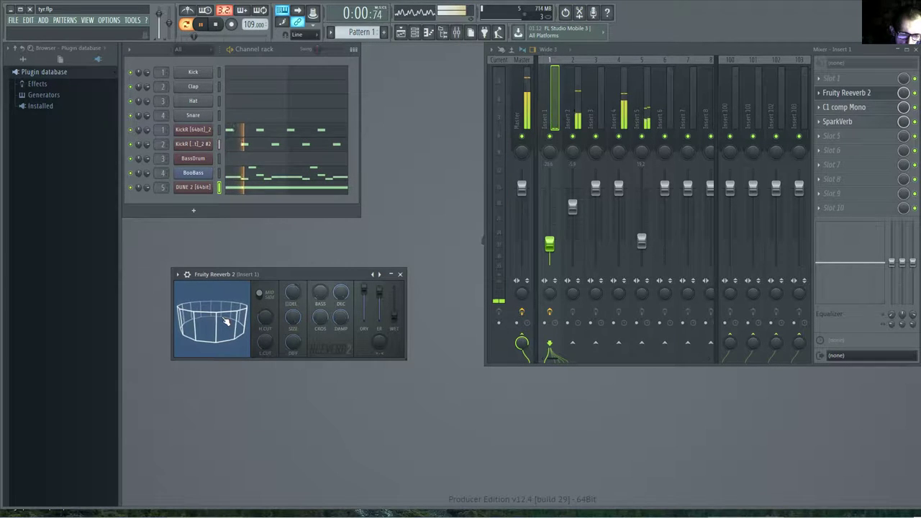
pyautogui.moveTo(292, 317)
pyautogui.mouseDown()
pyautogui.moveTo(292, 368)
pyautogui.moveTo(292, 332)
pyautogui.mouseUp()
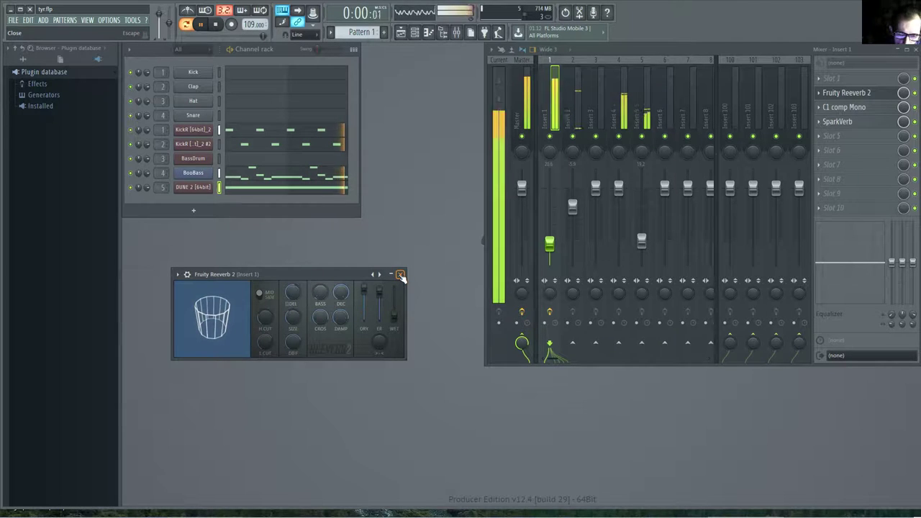
pyautogui.moveTo(292, 317)
pyautogui.mouseDown()
pyautogui.moveTo(292, 339)
pyautogui.moveTo(292, 314)
pyautogui.mouseUp()
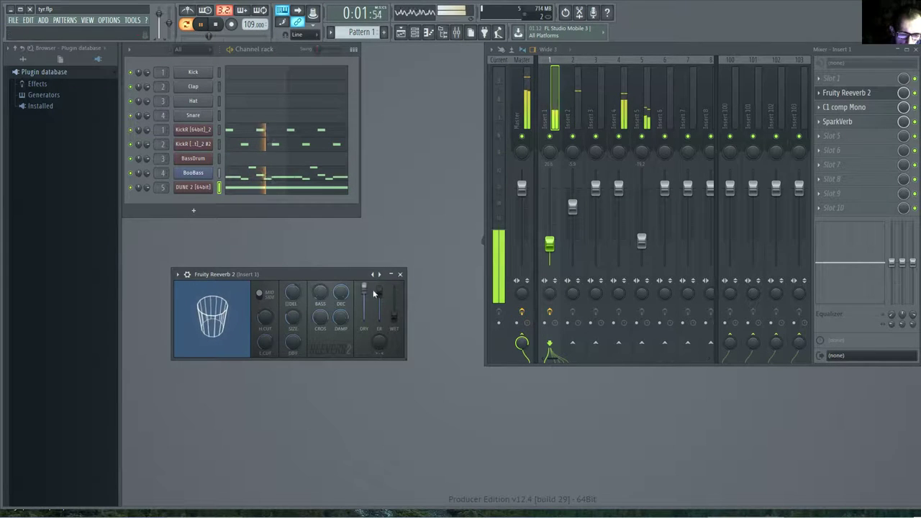
pyautogui.click(400, 274)
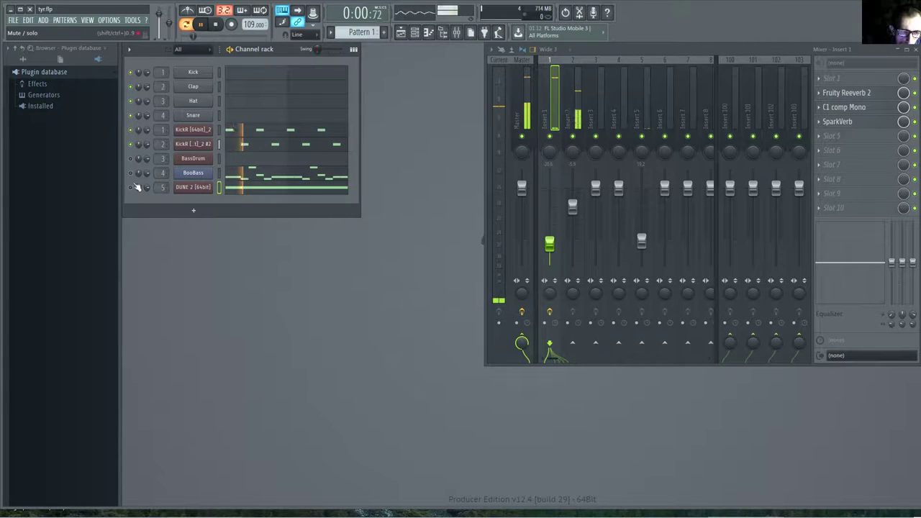
# Step: Review the C1 compressor on Insert 1 and try Fruity Reeverb 2 room sizes around 62 to 64
pyautogui.click(831, 107)
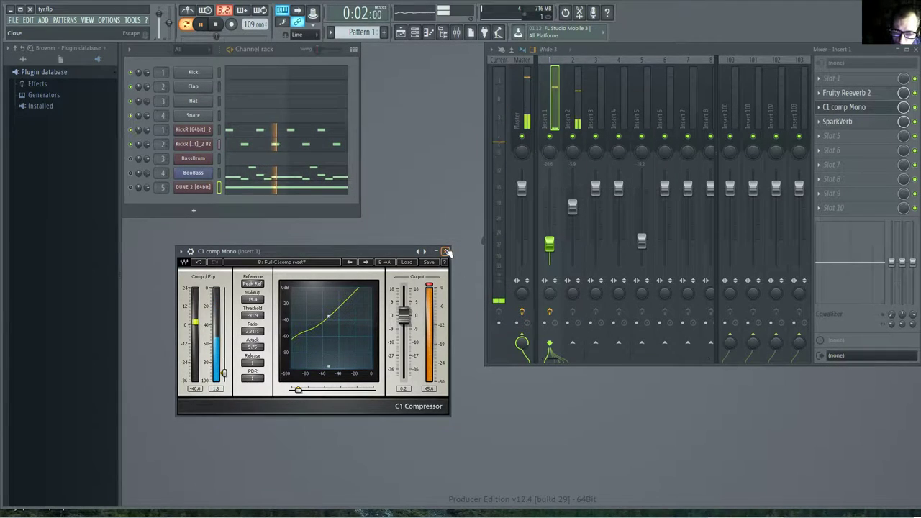
pyautogui.click(445, 251)
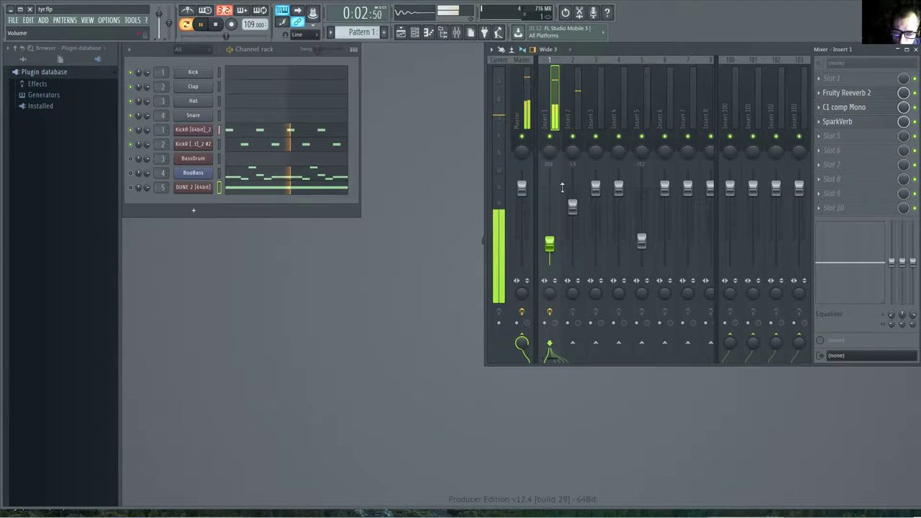
pyautogui.click(846, 94)
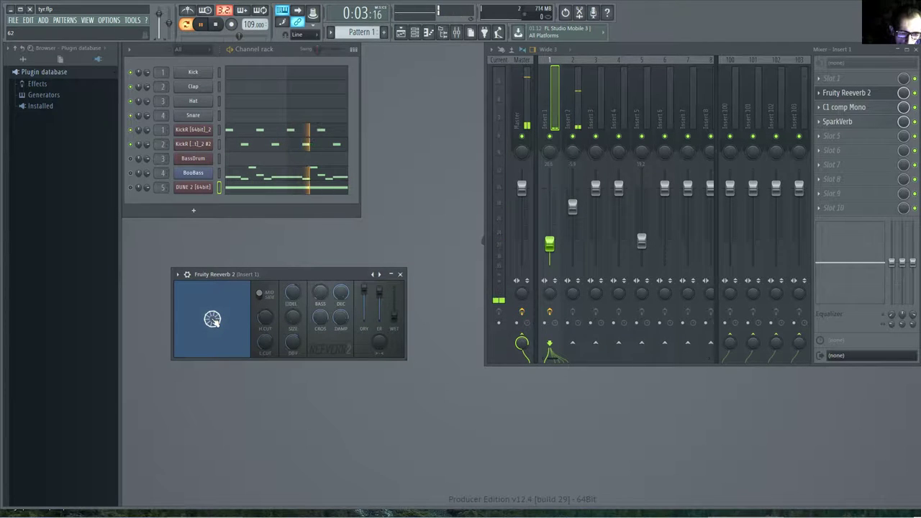
pyautogui.moveTo(292, 317); pyautogui.dragTo(292, 284)
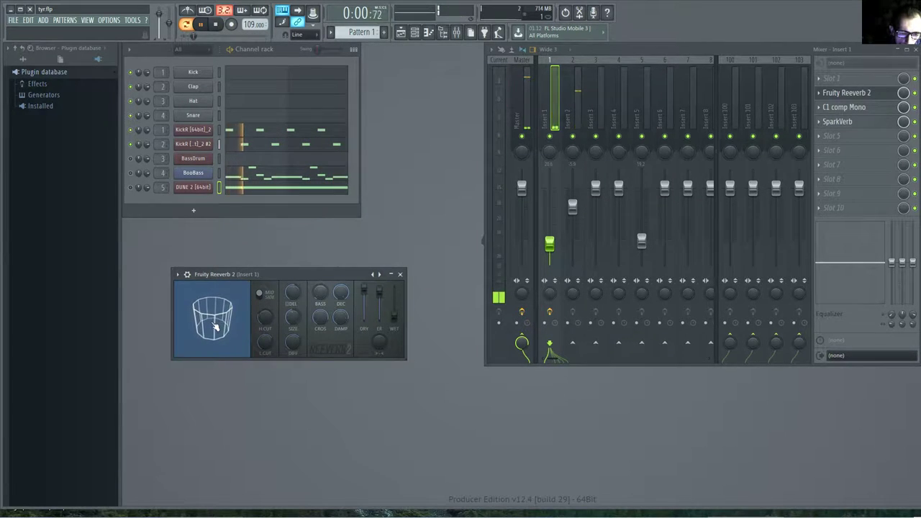
pyautogui.moveTo(292, 317); pyautogui.dragTo(292, 306)
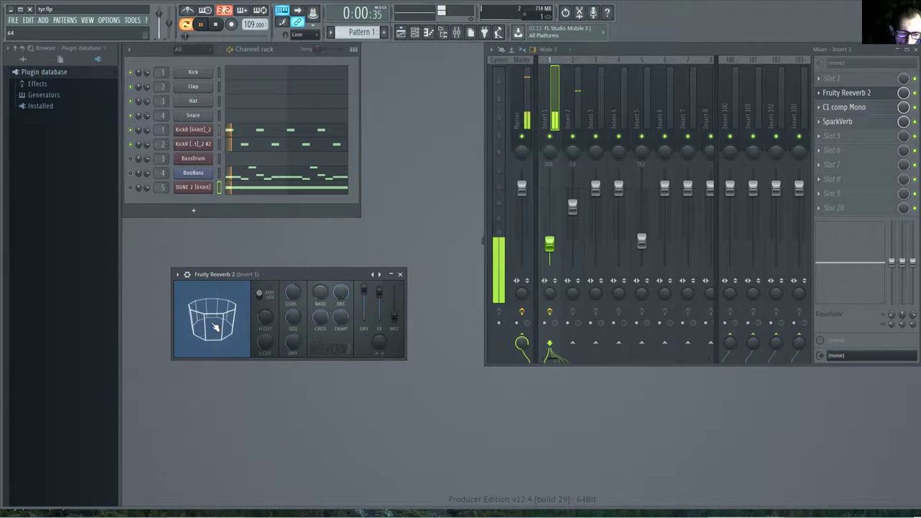
pyautogui.moveTo(213, 324); pyautogui.dragTo(214, 309)
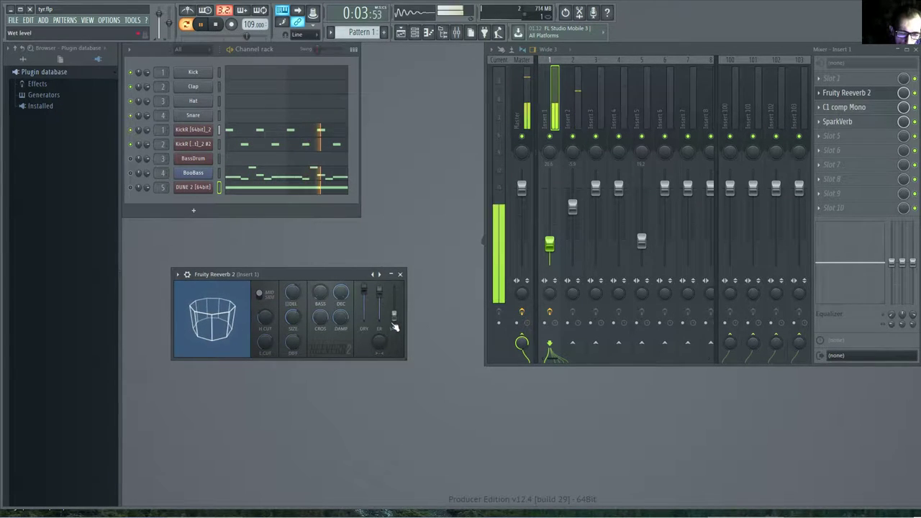
# Step: Lower the wet level of Fruity Reeverb 2 slightly, set its room size to 31 and close the plugin
pyautogui.moveTo(393, 324); pyautogui.dragTo(394, 328)
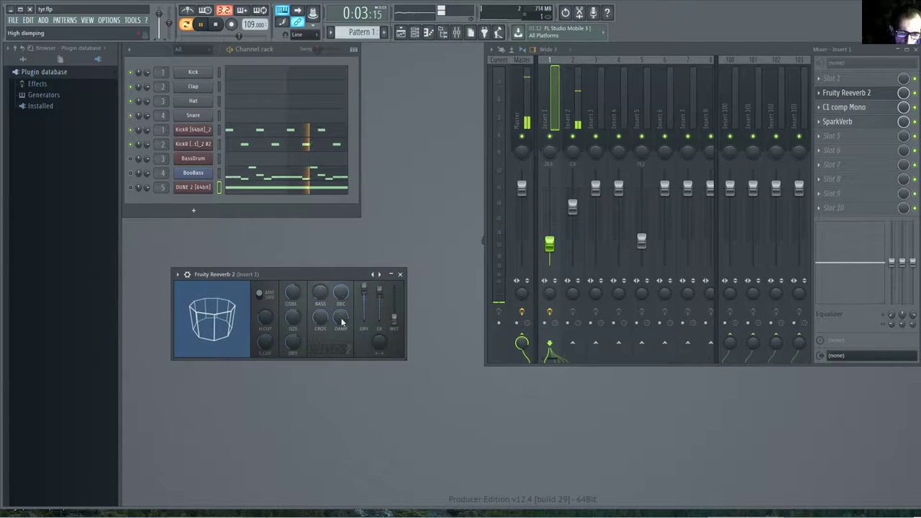
pyautogui.moveTo(292, 318)
pyautogui.mouseDown()
pyautogui.moveTo(293, 299)
pyautogui.moveTo(292, 306)
pyautogui.mouseUp()
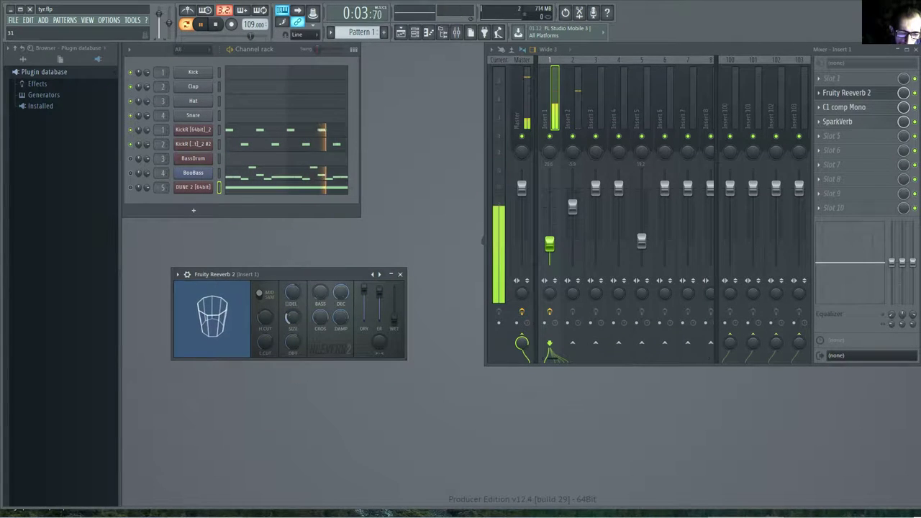
pyautogui.click(405, 277)
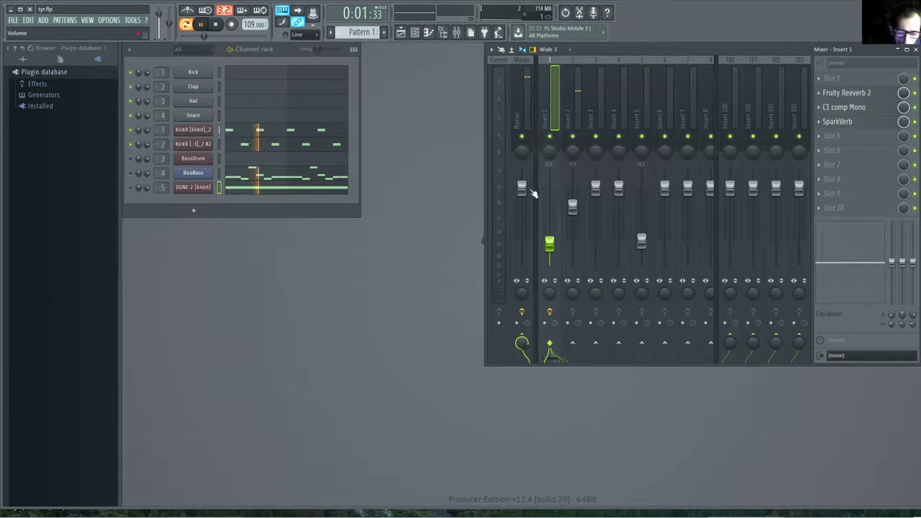
# Step: In SparkVerb on Insert 1, turn off the Decay H option and set the decay time to 0.56 s with a slightly larger room size
pyautogui.click(842, 121)
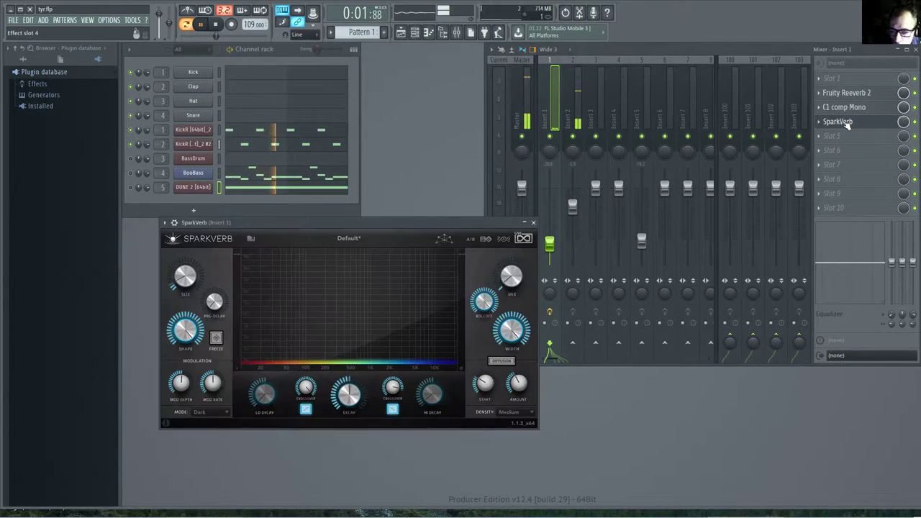
pyautogui.moveTo(475, 227); pyautogui.dragTo(458, 250)
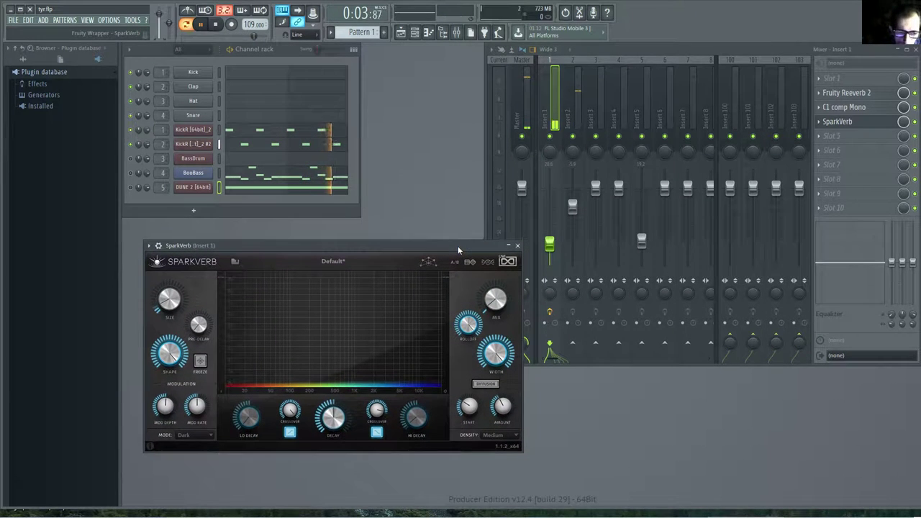
pyautogui.click(376, 432)
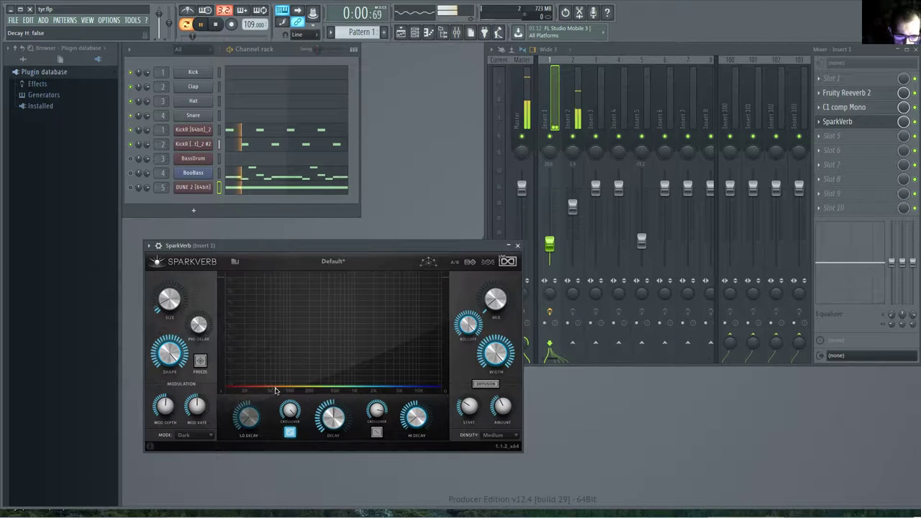
pyautogui.moveTo(171, 303)
pyautogui.mouseDown()
pyautogui.moveTo(163, 273)
pyautogui.moveTo(179, 224)
pyautogui.moveTo(165, 247)
pyautogui.moveTo(159, 295)
pyautogui.mouseUp()
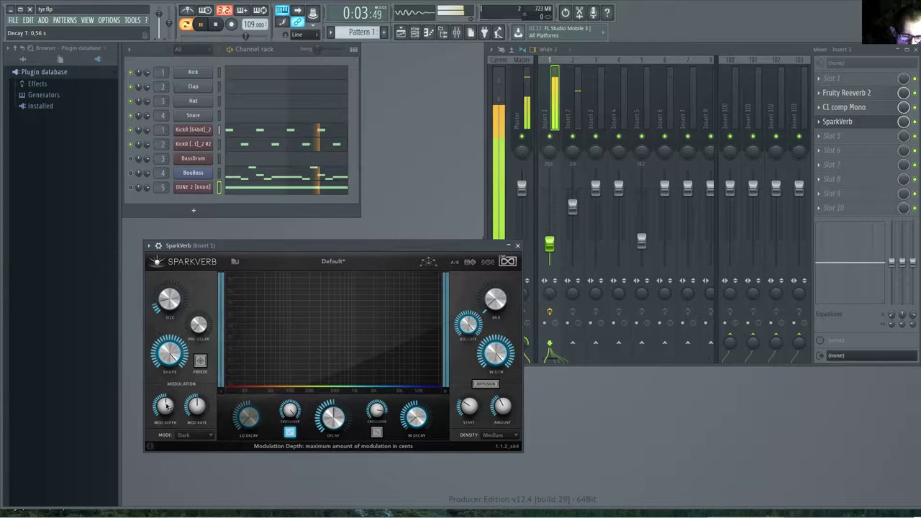
# Step: Raise SparkVerb's modulation depth, set the modulation rate to x1.84 and use the Lo-Fi mode
pyautogui.moveTo(165, 404); pyautogui.dragTo(157, 368)
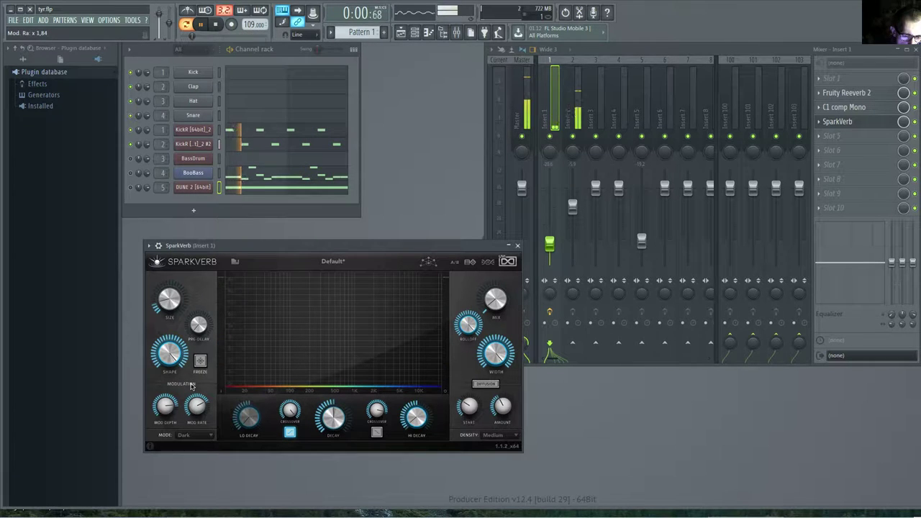
pyautogui.click(207, 436)
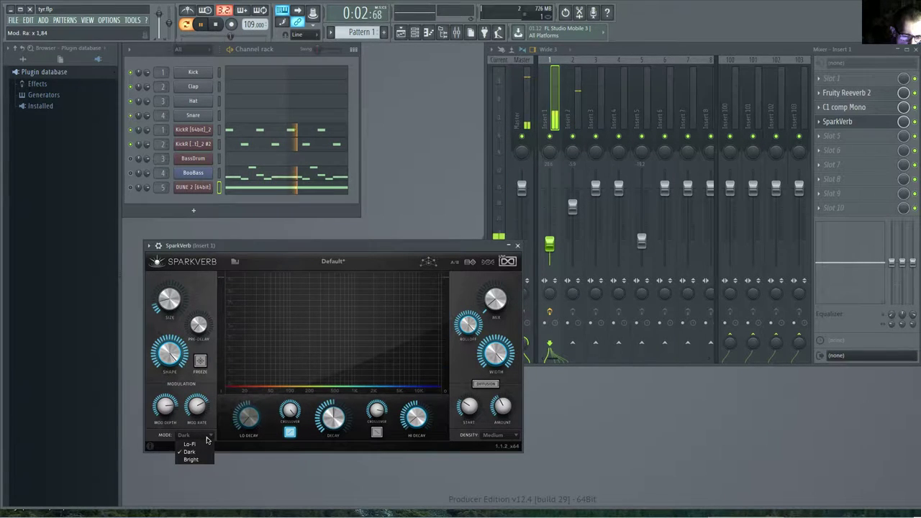
pyautogui.click(191, 444)
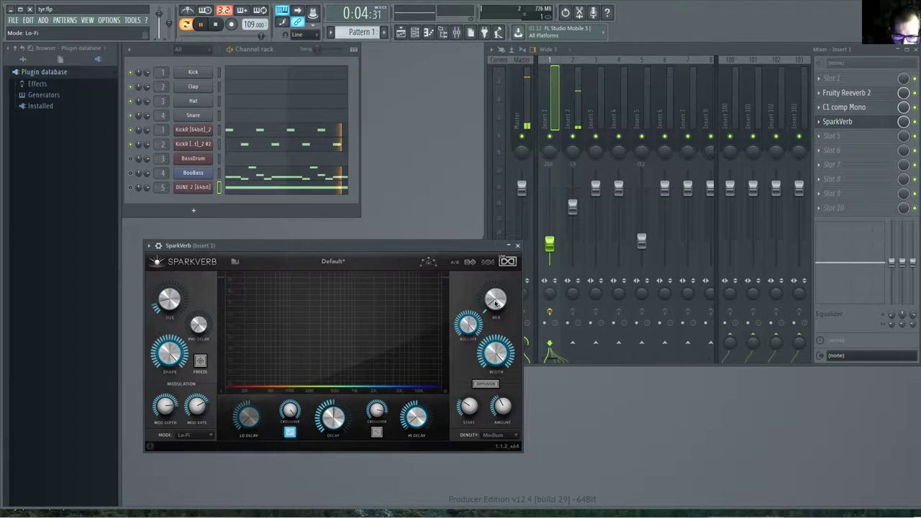
# Step: Lower SparkVerb's mix to around 8%, narrow the width and reduce the rolloff frequency to below 13.14 kHz
pyautogui.moveTo(495, 303)
pyautogui.mouseDown()
pyautogui.moveTo(492, 291)
pyautogui.moveTo(488, 301)
pyautogui.mouseUp()
pyautogui.moveTo(483, 253); pyautogui.dragTo(476, 295)
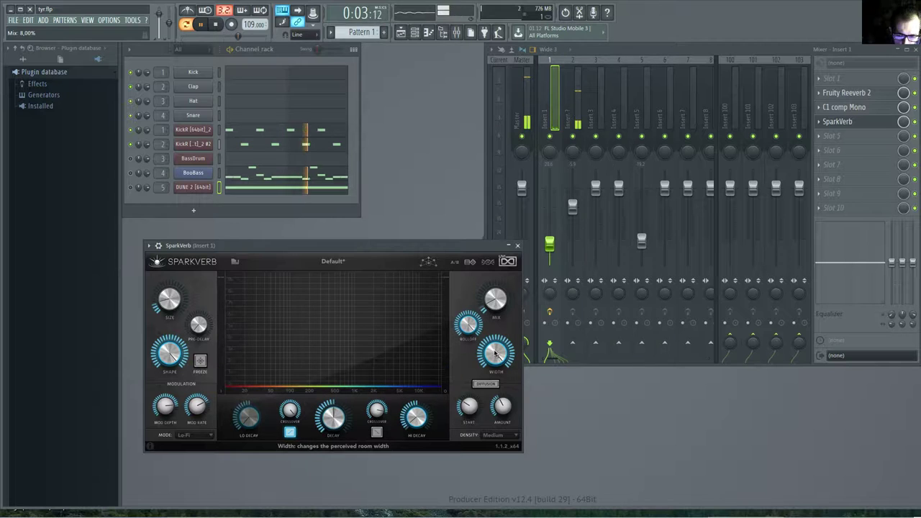
pyautogui.moveTo(483, 391); pyautogui.dragTo(493, 455)
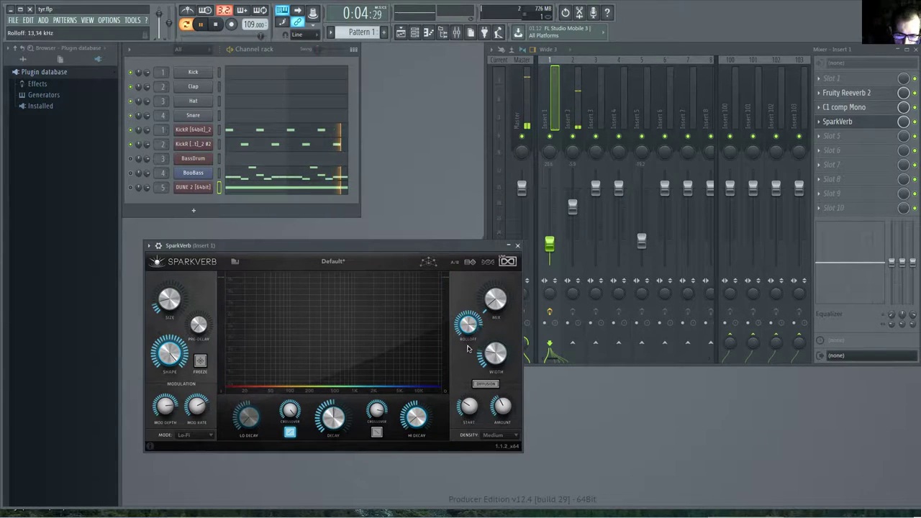
pyautogui.moveTo(470, 325); pyautogui.dragTo(466, 380)
pyautogui.click(485, 383)
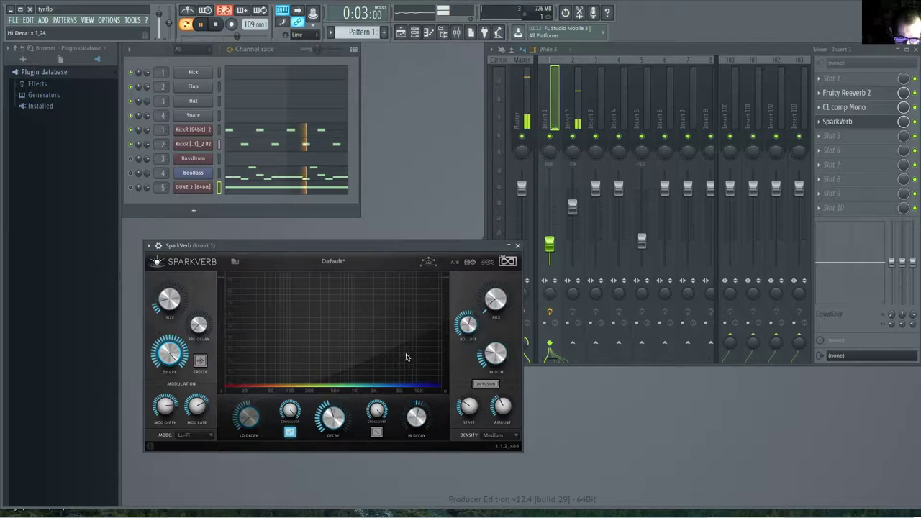
# Step: Sweep SparkVerb's high decay multiplier and settle on x0.11
pyautogui.moveTo(405, 327); pyautogui.dragTo(404, 427)
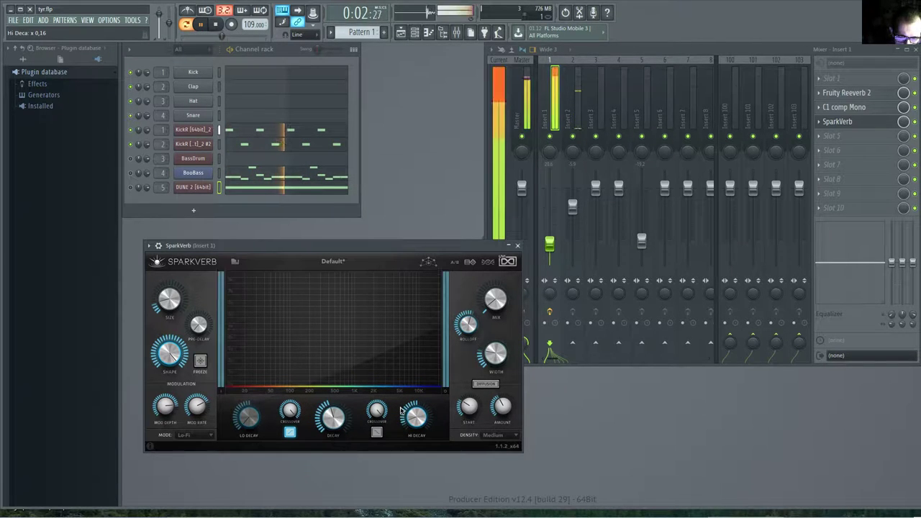
pyautogui.moveTo(402, 419); pyautogui.dragTo(400, 409)
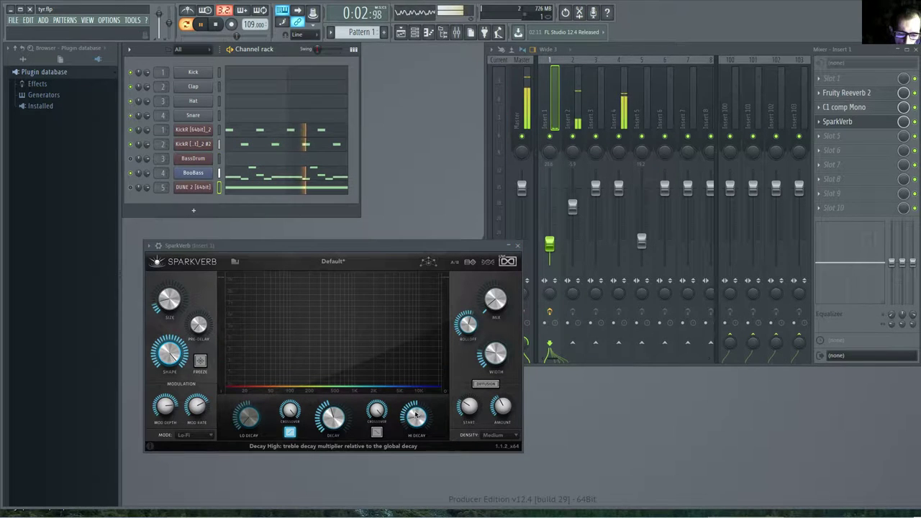
pyautogui.moveTo(415, 414)
pyautogui.mouseDown()
pyautogui.moveTo(413, 338)
pyautogui.moveTo(411, 430)
pyautogui.mouseUp()
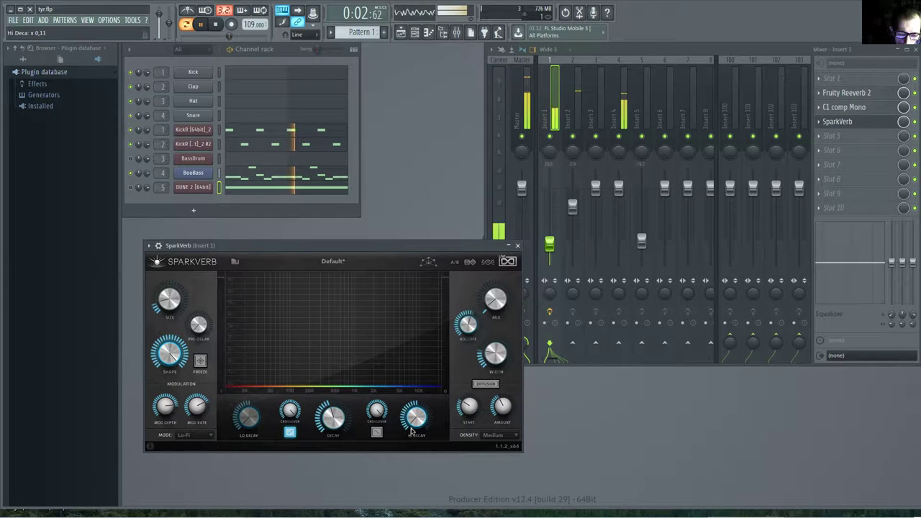
# Step: Try SparkVerb decay times of 0.29 s and 1.28 s, and set the width to 45.2%
pyautogui.moveTo(334, 417)
pyautogui.mouseDown()
pyautogui.moveTo(331, 453)
pyautogui.moveTo(330, 323)
pyautogui.moveTo(326, 423)
pyautogui.mouseUp()
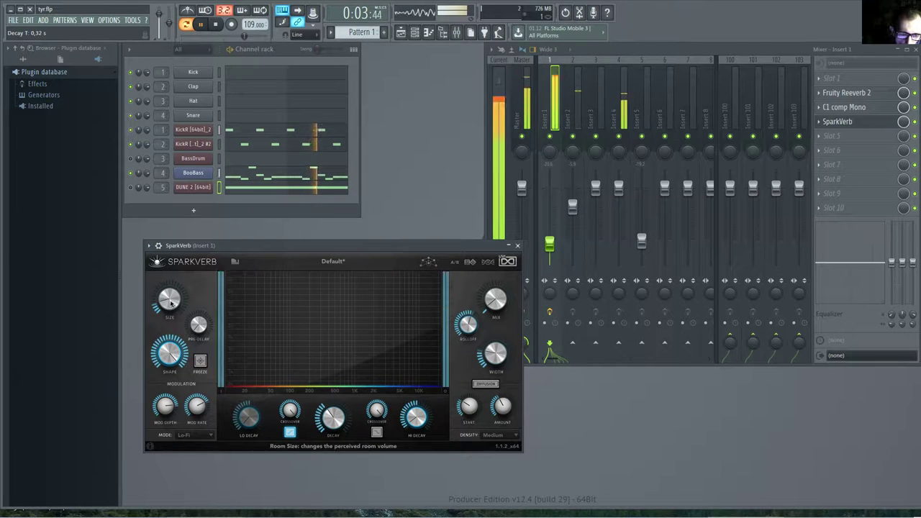
pyautogui.moveTo(168, 307)
pyautogui.mouseDown()
pyautogui.moveTo(164, 285)
pyautogui.moveTo(168, 306)
pyautogui.mouseUp()
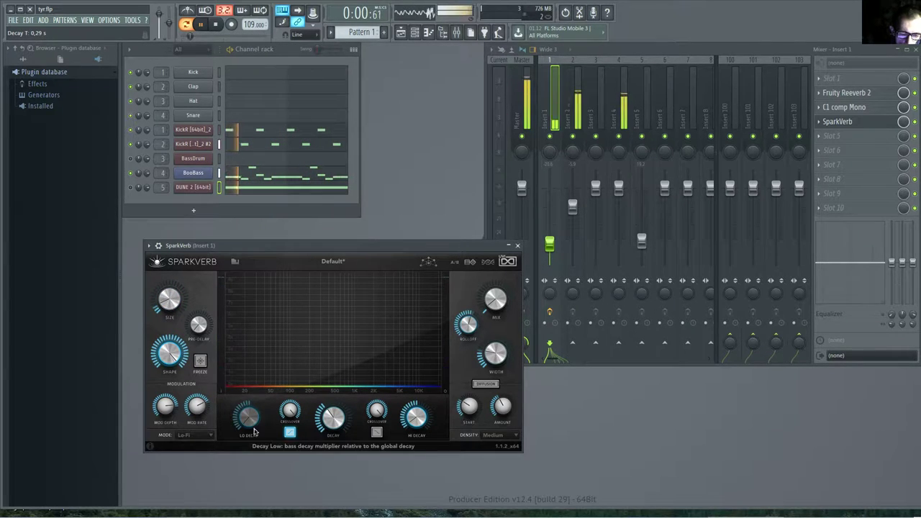
pyautogui.moveTo(325, 424); pyautogui.dragTo(327, 381)
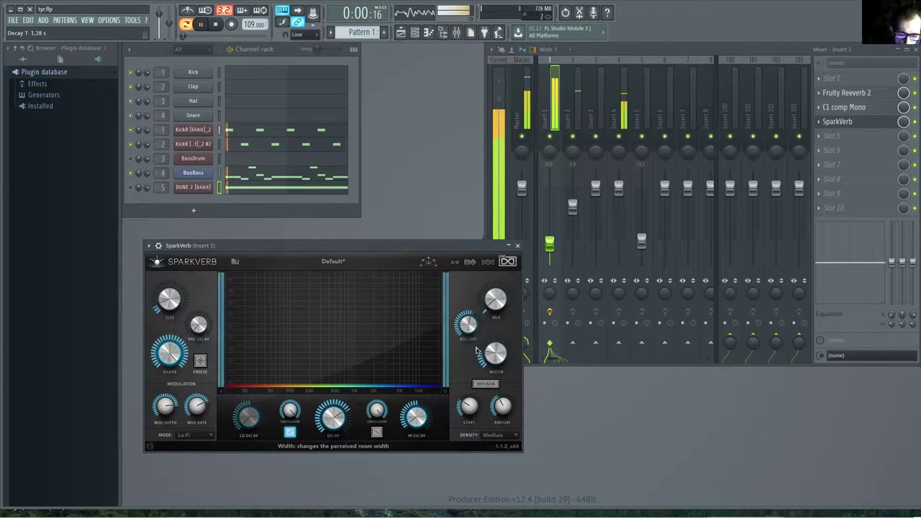
pyautogui.moveTo(489, 300); pyautogui.dragTo(490, 299)
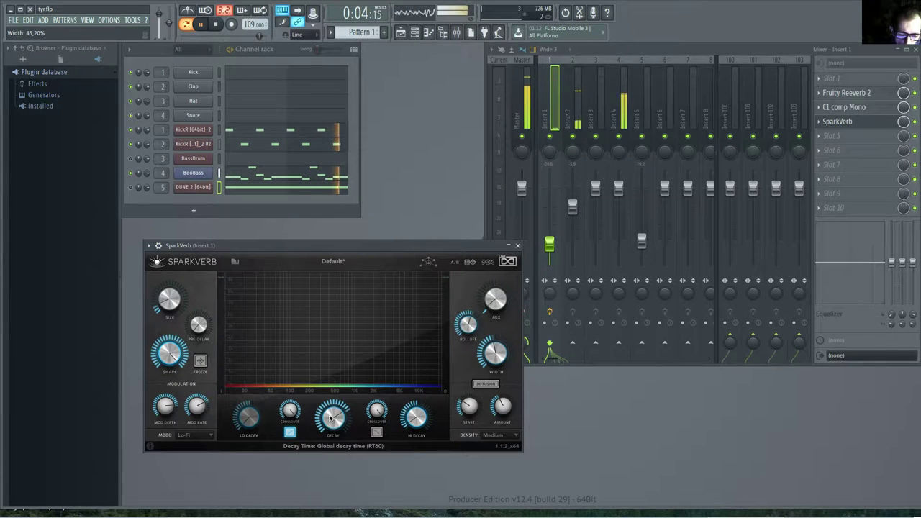
# Step: Turn SparkVerb's Decay H option on, lower the high crossover to about 3.71 kHz and set the bass crossover to 1.00 kHz
pyautogui.click(375, 432)
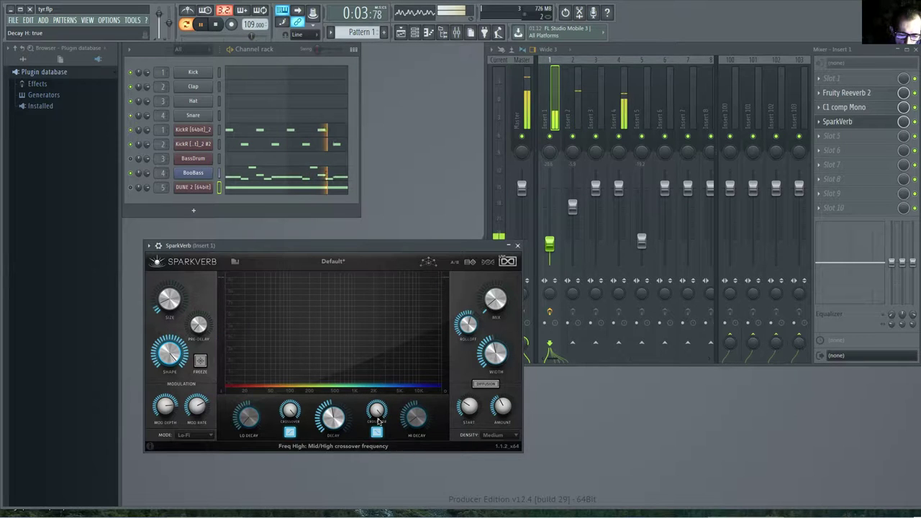
pyautogui.moveTo(367, 429); pyautogui.dragTo(382, 489)
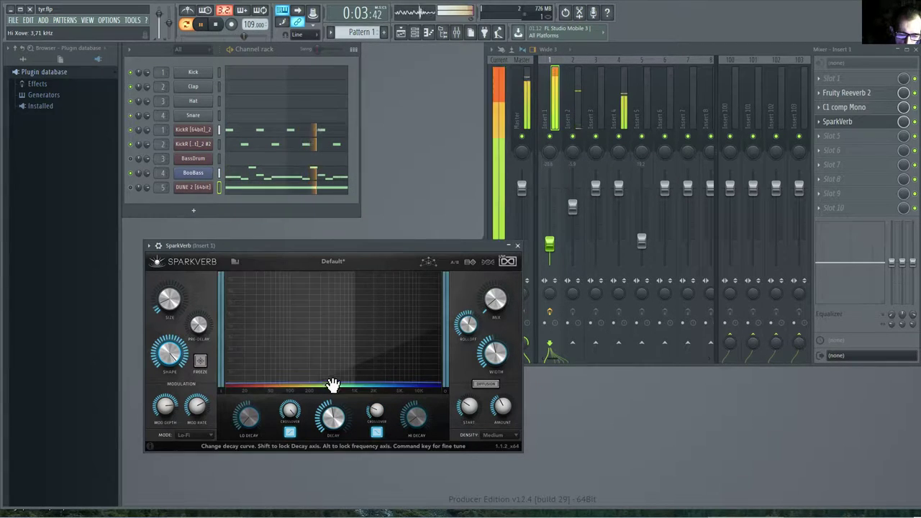
pyautogui.moveTo(327, 375); pyautogui.dragTo(447, 354)
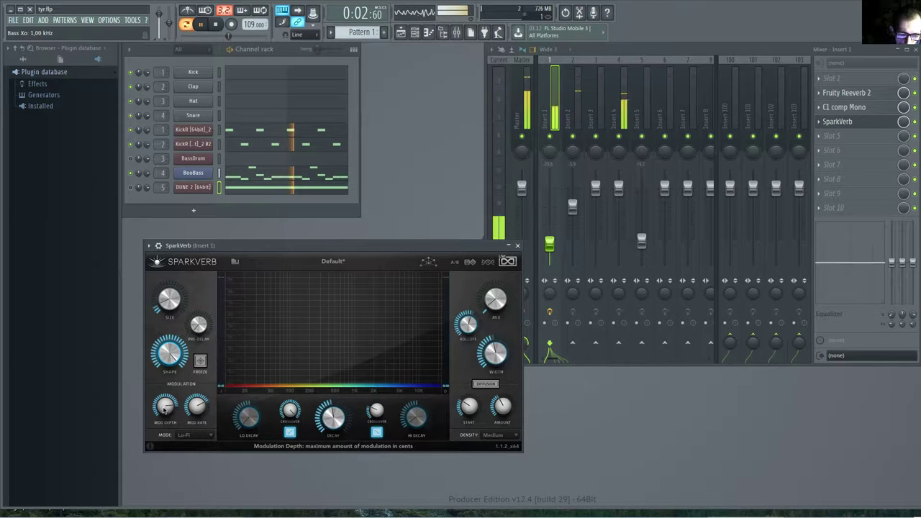
# Step: Set SparkVerb's modulation depth to 13.84 cents, its mode to Bright and its pre-delay to 0 ms
pyautogui.moveTo(164, 408); pyautogui.dragTo(173, 467)
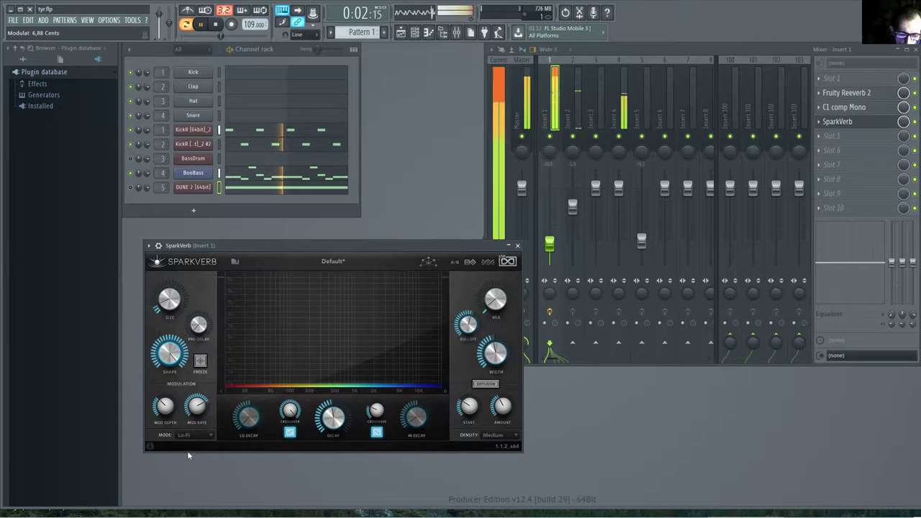
pyautogui.click(205, 436)
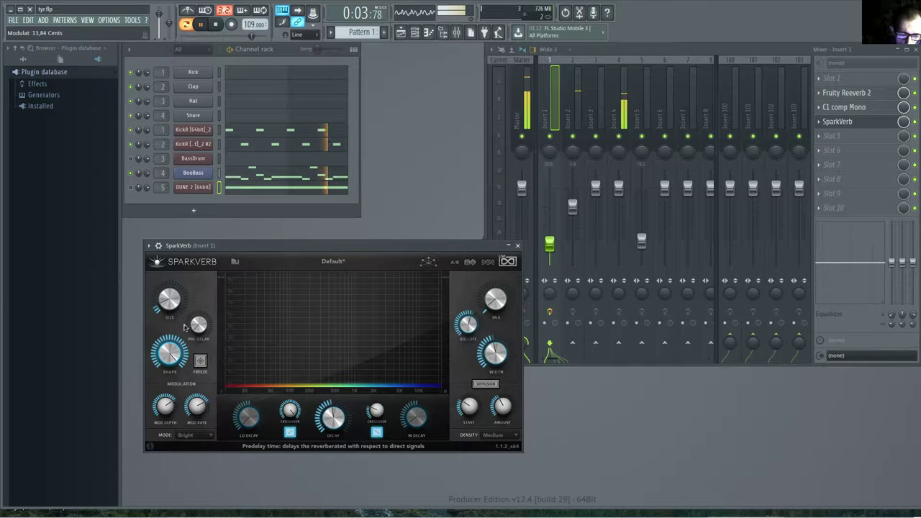
pyautogui.moveTo(203, 331); pyautogui.dragTo(200, 354)
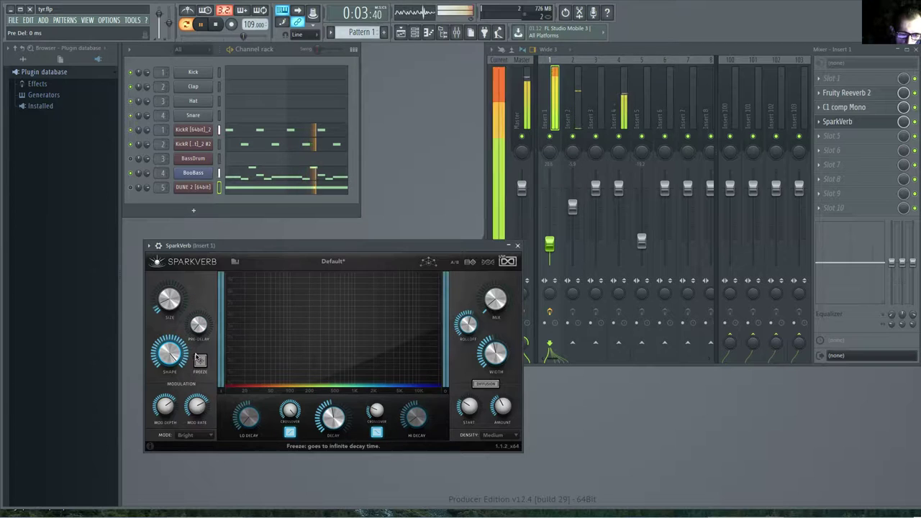
# Step: Try SparkVerb's Freeze, enlarge the room size slightly and reduce the room shape to 16.4%
pyautogui.click(201, 363)
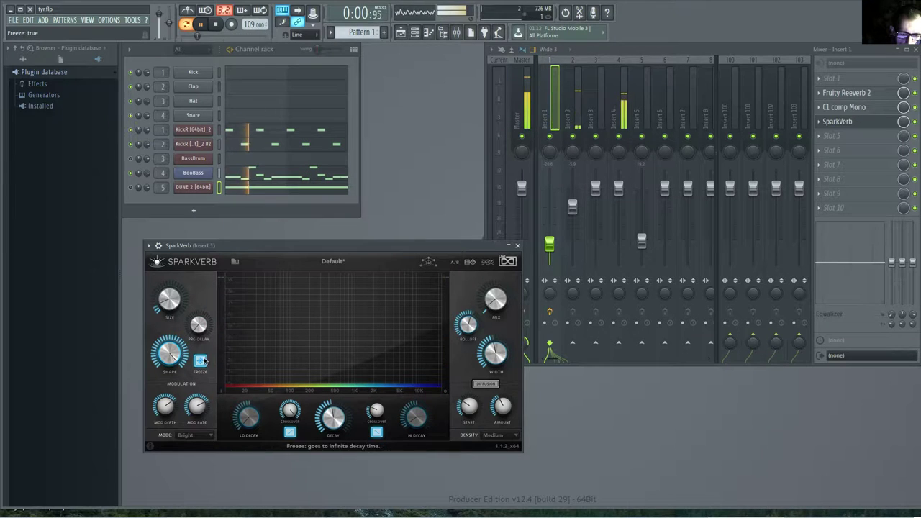
pyautogui.moveTo(166, 294); pyautogui.dragTo(167, 316)
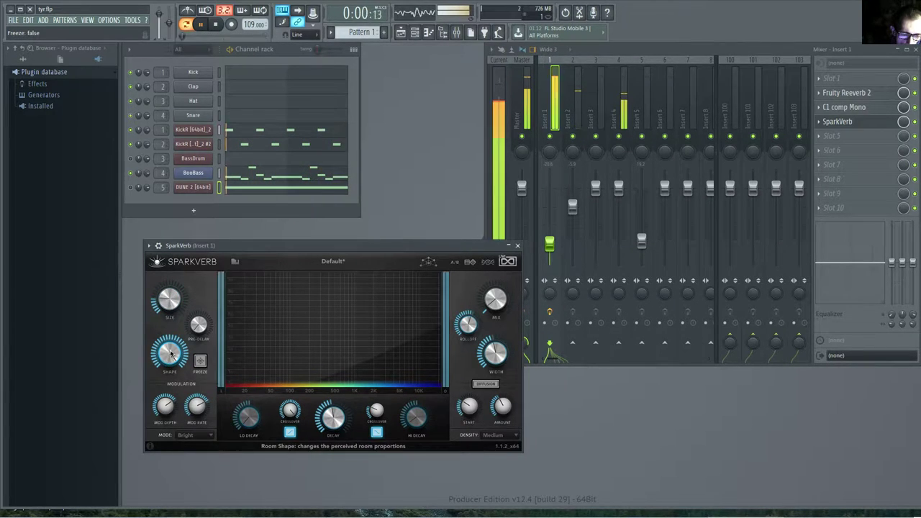
pyautogui.moveTo(154, 391); pyautogui.dragTo(174, 458)
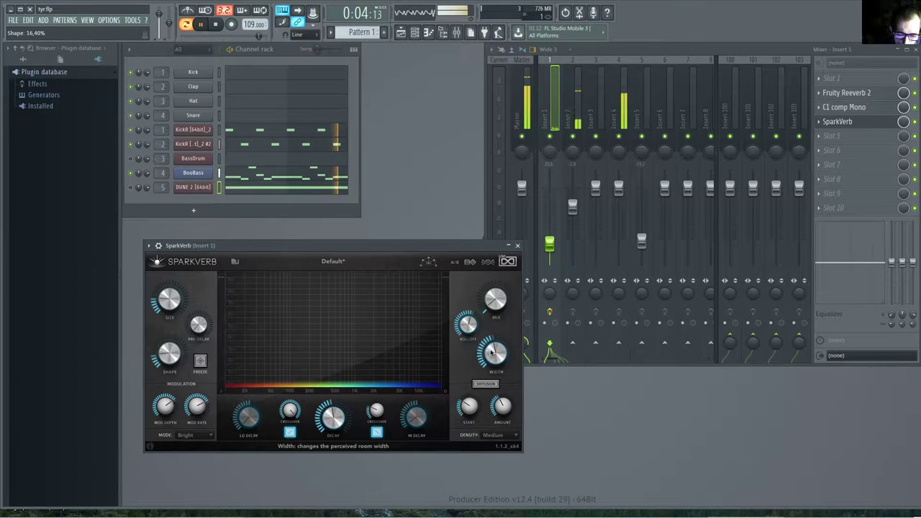
# Step: Set SparkVerb's width to 8% and its rolloff to 2.86 kHz, and turn the diffusion amount down
pyautogui.moveTo(495, 352); pyautogui.dragTo(479, 393)
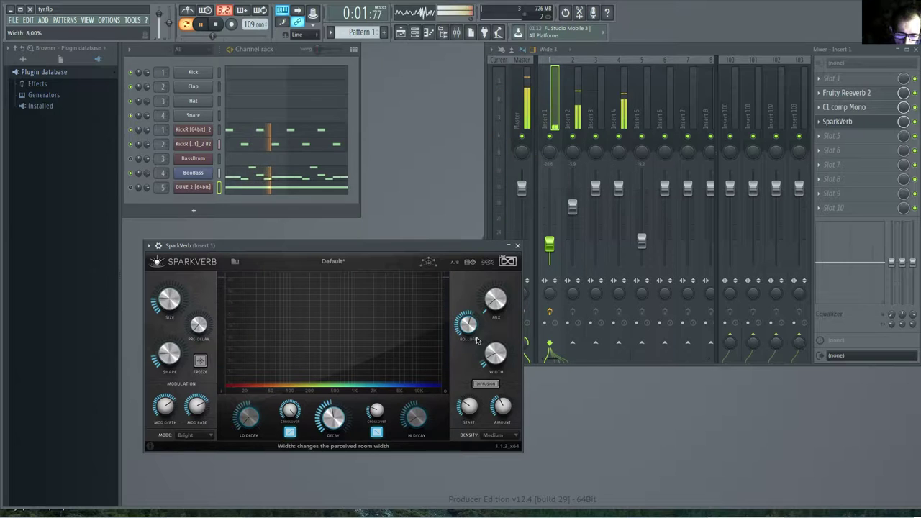
pyautogui.moveTo(467, 326); pyautogui.dragTo(465, 371)
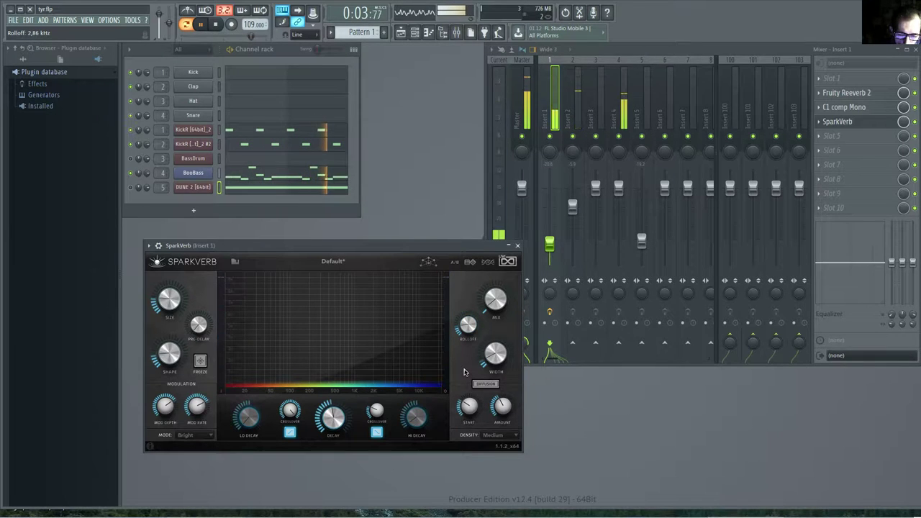
pyautogui.moveTo(468, 406); pyautogui.dragTo(492, 454)
# Step: Try SparkVerb with Decay L off and a 100 Hz bass crossover, and turn Decay L back on
pyautogui.click(289, 432)
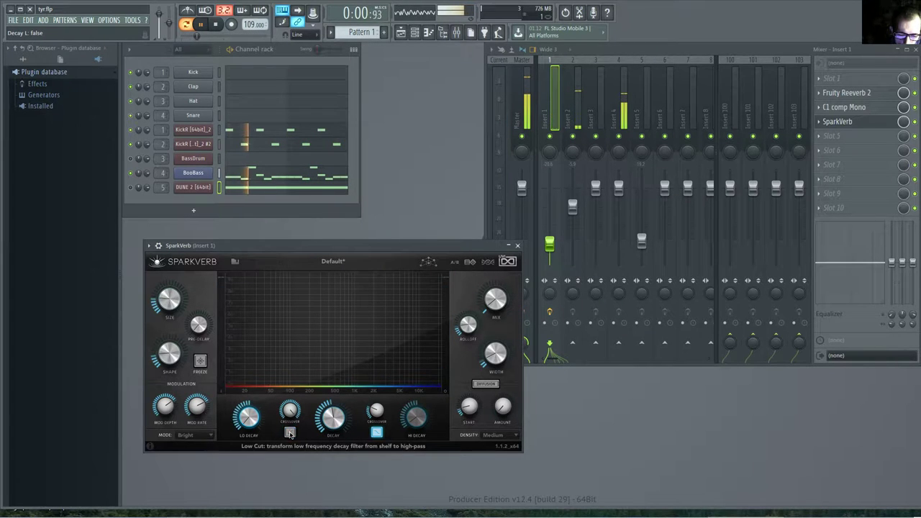
pyautogui.moveTo(333, 416); pyautogui.dragTo(293, 471)
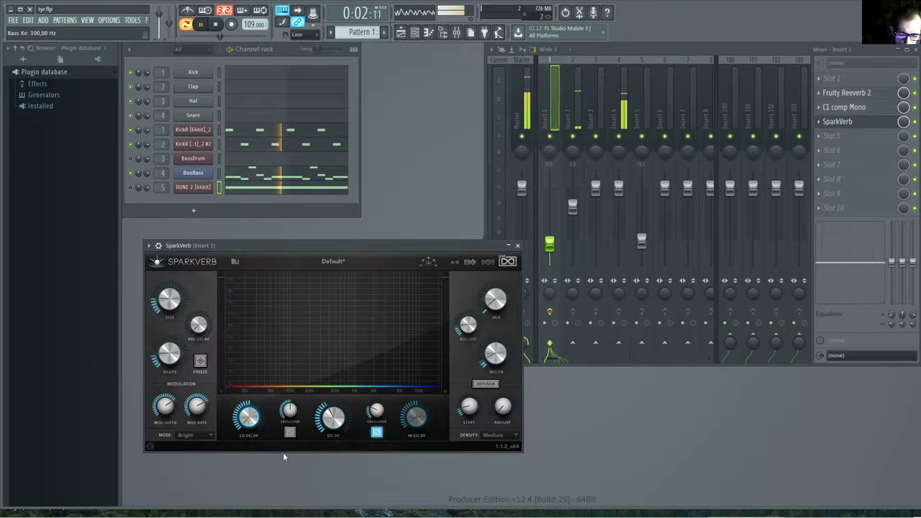
pyautogui.click(289, 431)
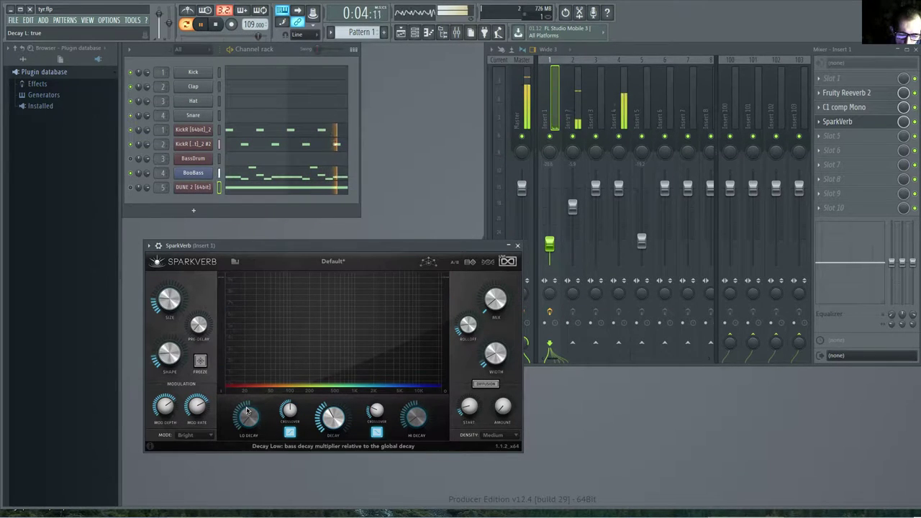
# Step: Set SparkVerb's mode to Dark and its bass crossover to 1.00 kHz, and close the plugin
pyautogui.click(199, 435)
pyautogui.click(194, 453)
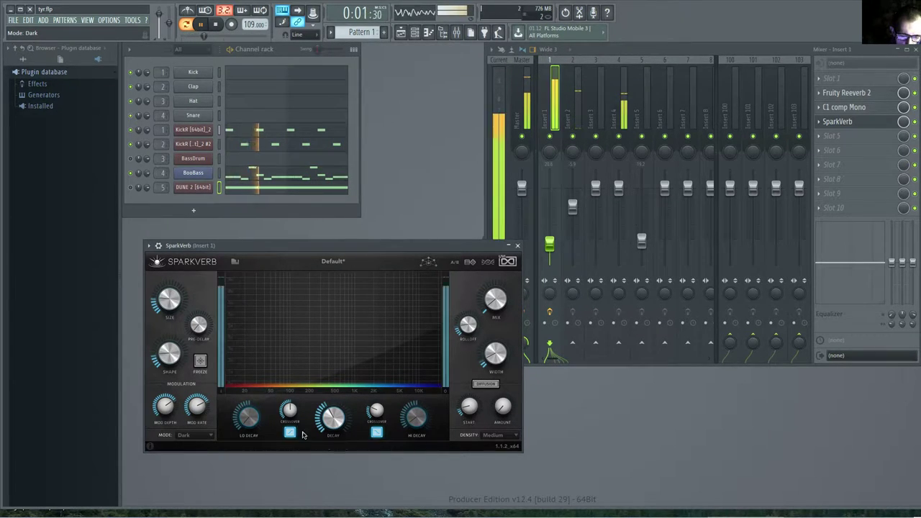
pyautogui.moveTo(288, 411); pyautogui.dragTo(277, 448)
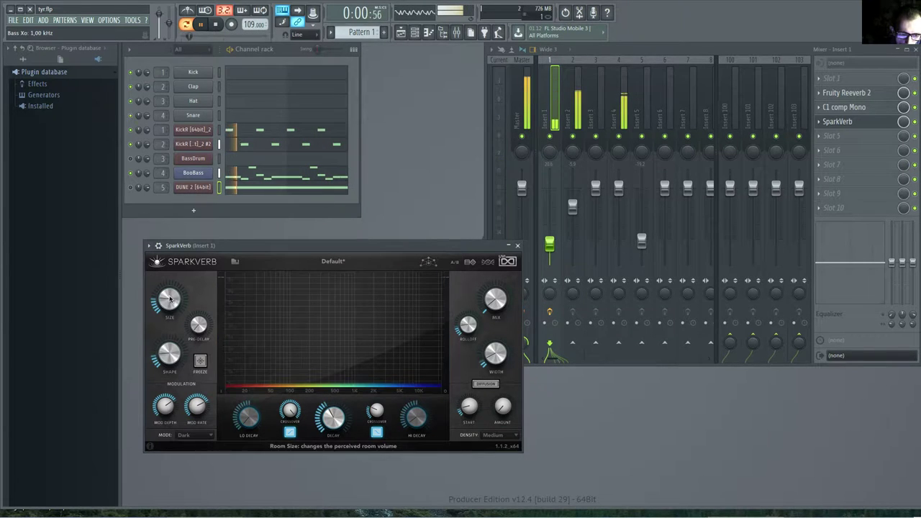
pyautogui.click(517, 246)
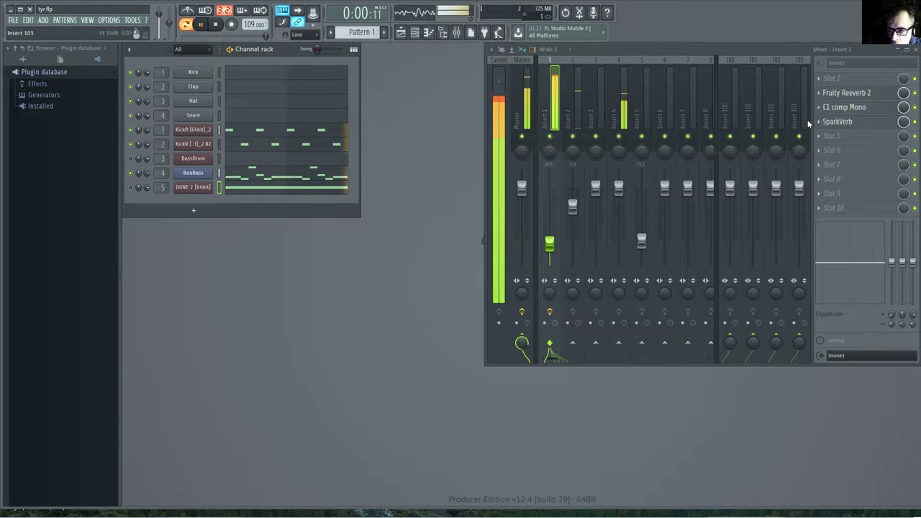
# Step: Stop playback and load Virtual Tape Machines into the Master track's first effect slot
pyautogui.click(512, 104)
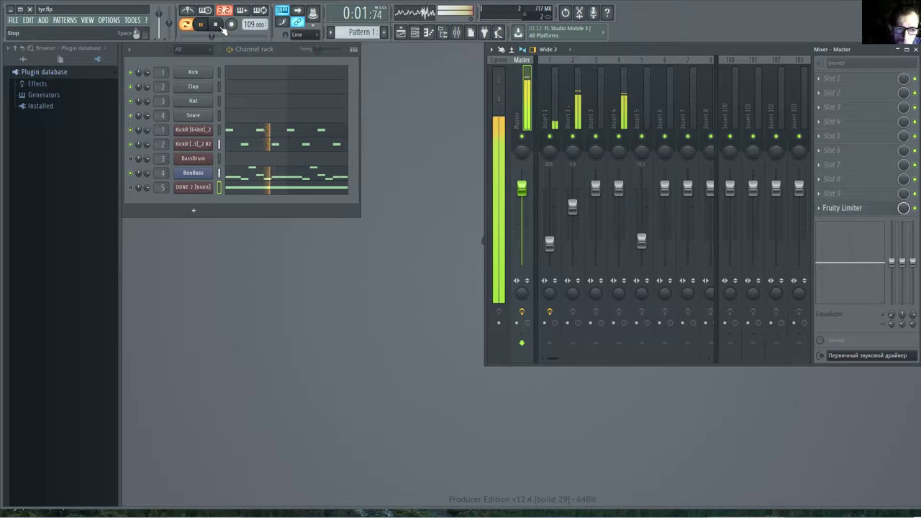
pyautogui.press('space')
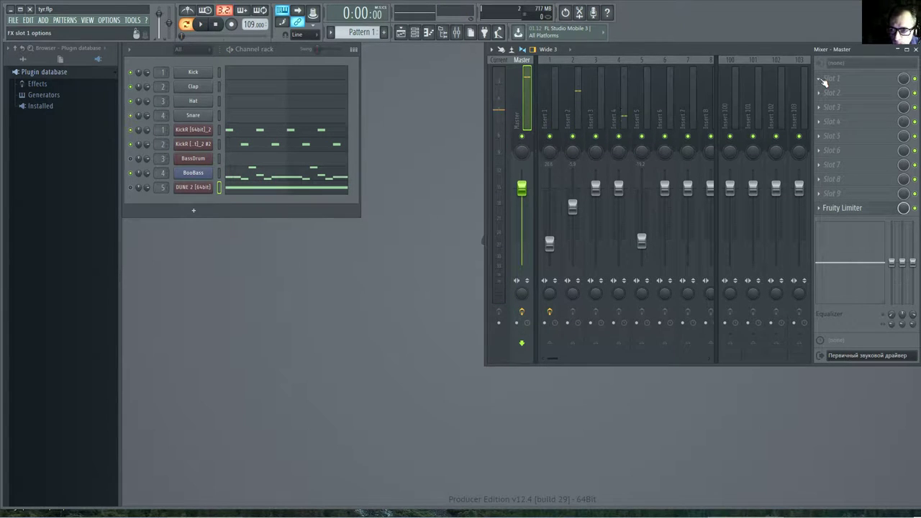
pyautogui.click(821, 83)
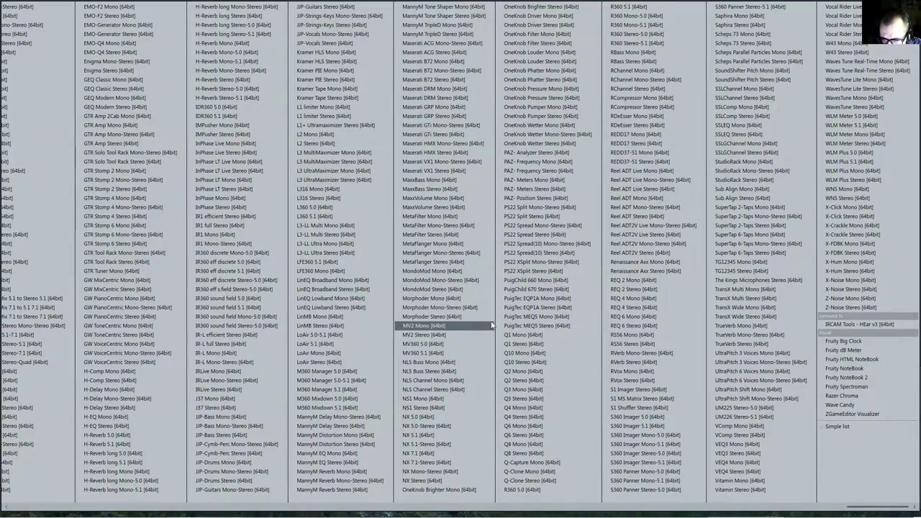
pyautogui.press('Up')
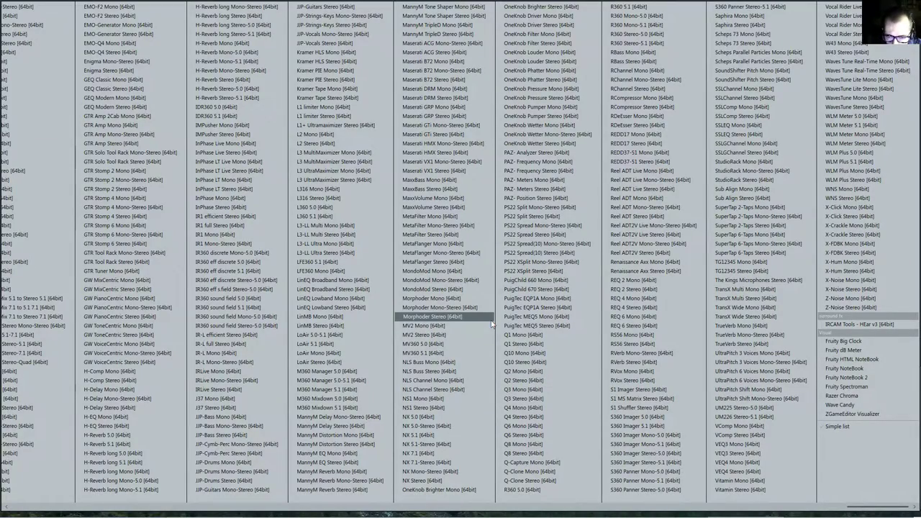
pyautogui.scroll(3, 492, 325)
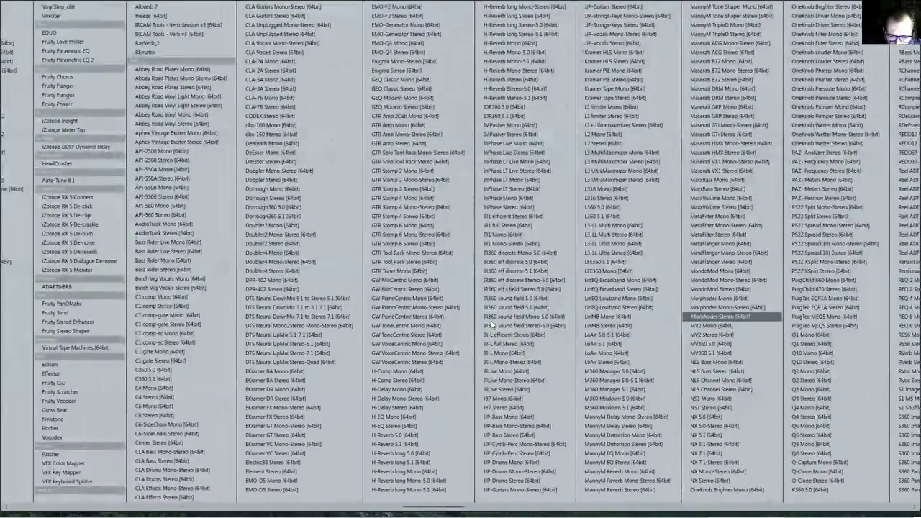
pyautogui.scroll(2, 492, 325)
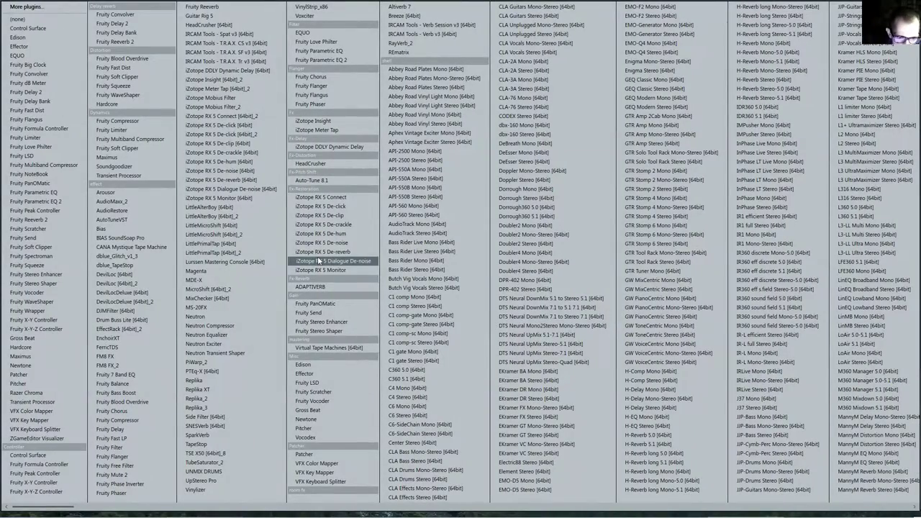
pyautogui.click(332, 349)
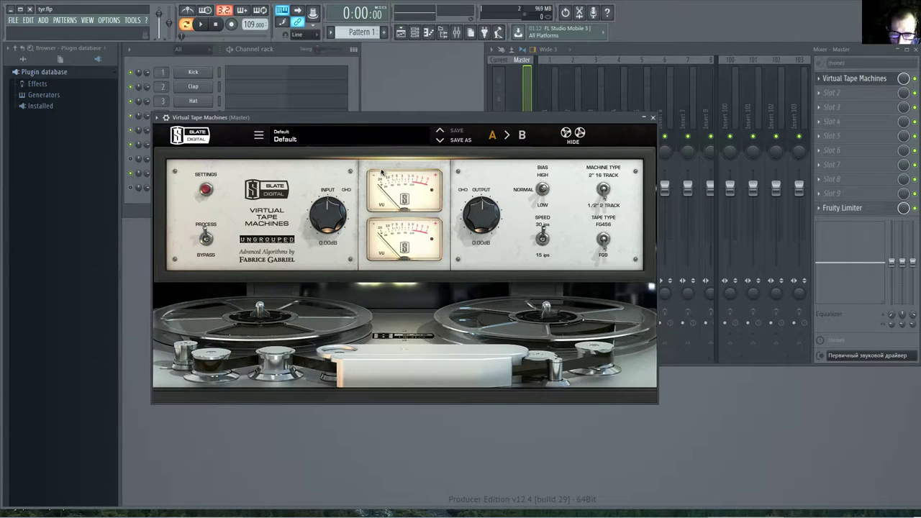
# Step: While the pattern plays, set Virtual Tape Machines' input to -7.02 dB, output to +7.02 dB and bias to High, and compare it with bypass
pyautogui.moveTo(404, 124); pyautogui.dragTo(547, 183)
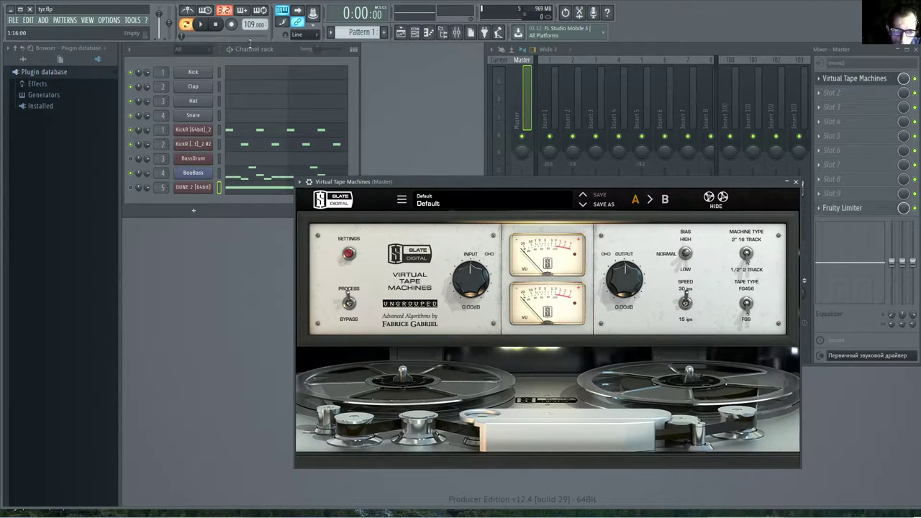
pyautogui.click(203, 25)
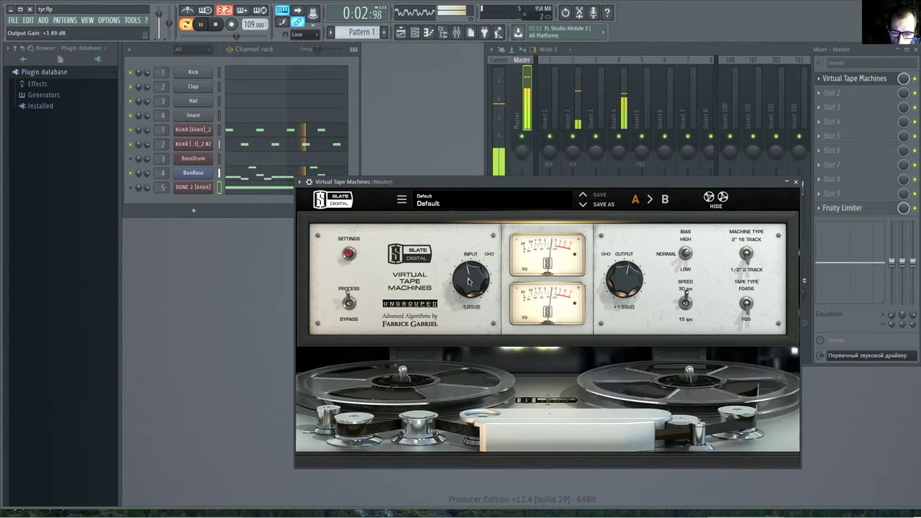
pyautogui.moveTo(470, 279); pyautogui.dragTo(473, 321)
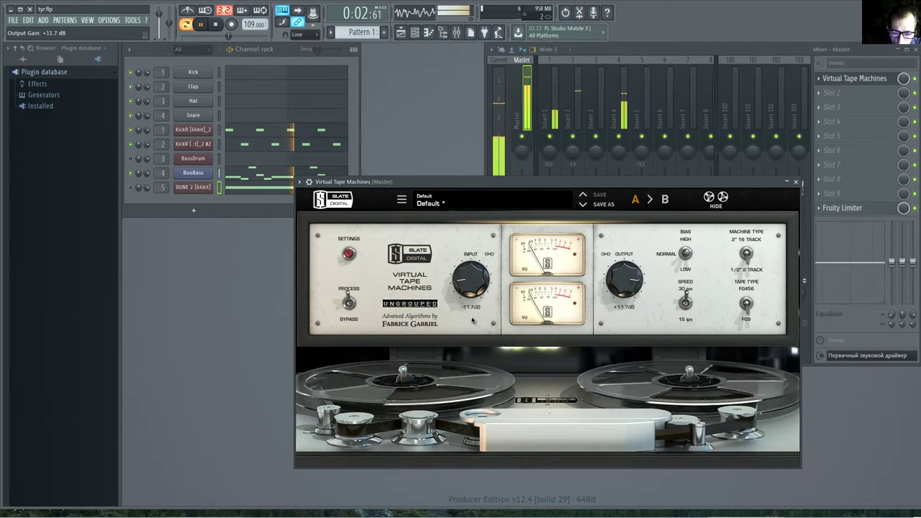
pyautogui.moveTo(469, 280)
pyautogui.mouseDown()
pyautogui.moveTo(469, 291)
pyautogui.moveTo(466, 272)
pyautogui.mouseUp()
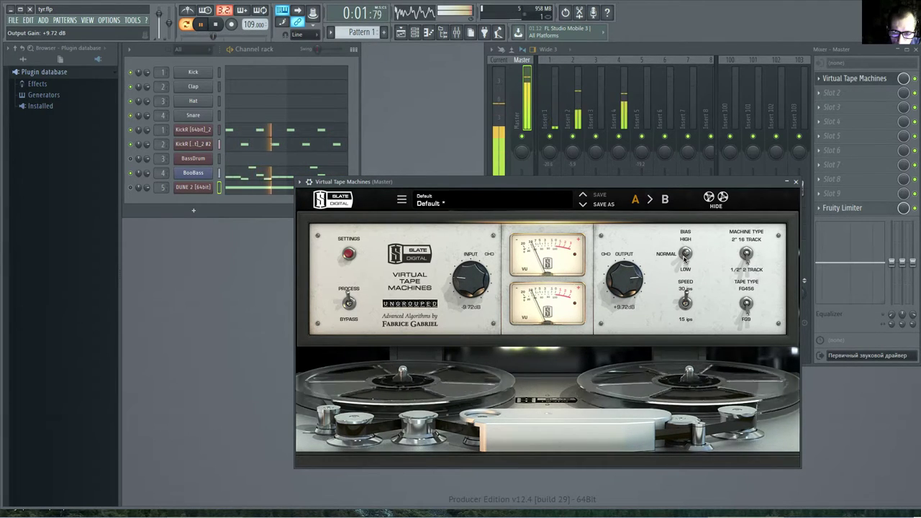
pyautogui.moveTo(686, 259); pyautogui.dragTo(687, 238)
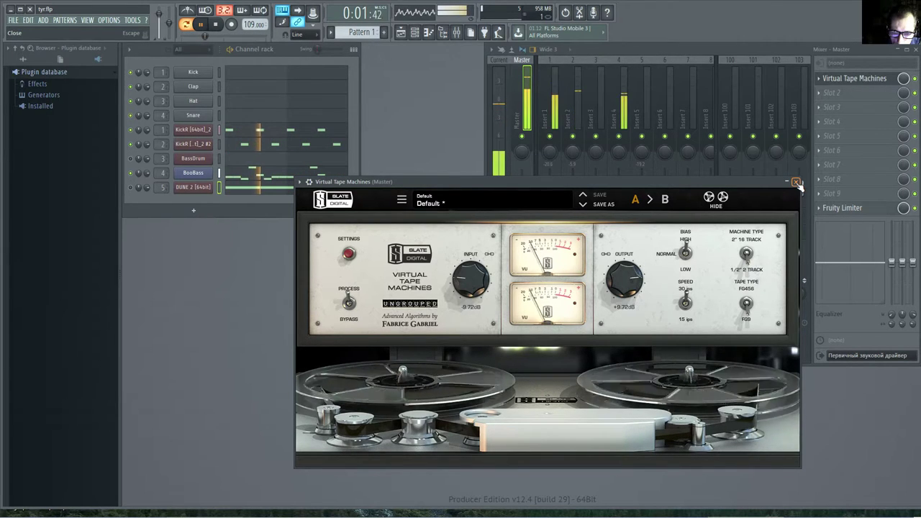
pyautogui.moveTo(352, 309); pyautogui.dragTo(354, 274)
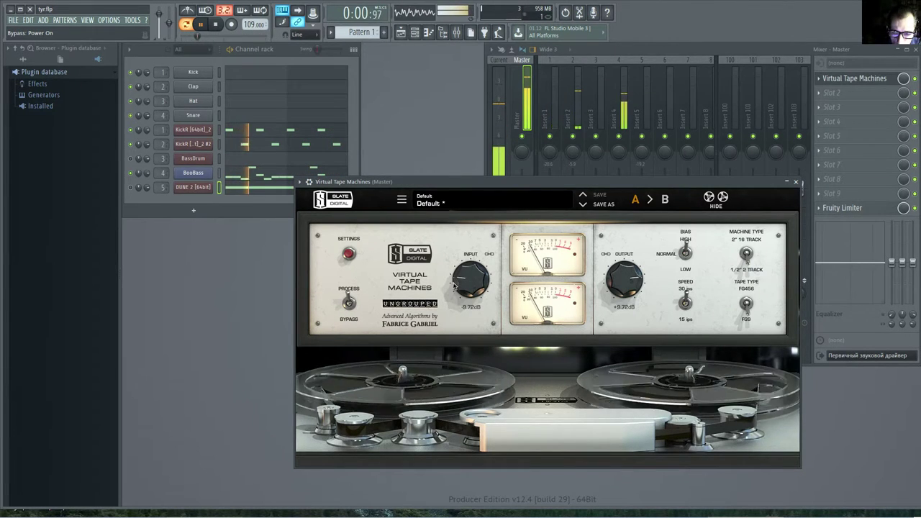
pyautogui.moveTo(459, 279); pyautogui.dragTo(460, 271)
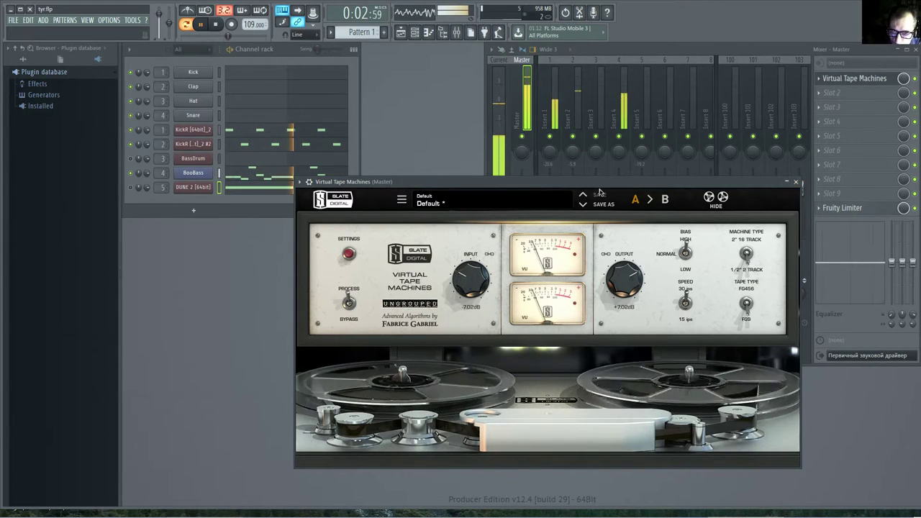
# Step: Lower the Insert 1 fader slightly, close Virtual Tape Machines and stop playback
pyautogui.moveTo(599, 182); pyautogui.dragTo(308, 97)
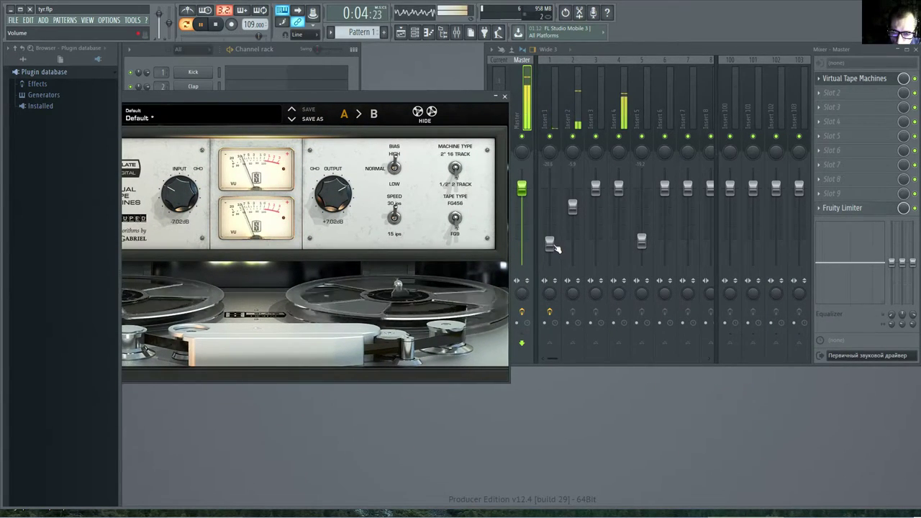
pyautogui.moveTo(549, 244); pyautogui.dragTo(549, 250)
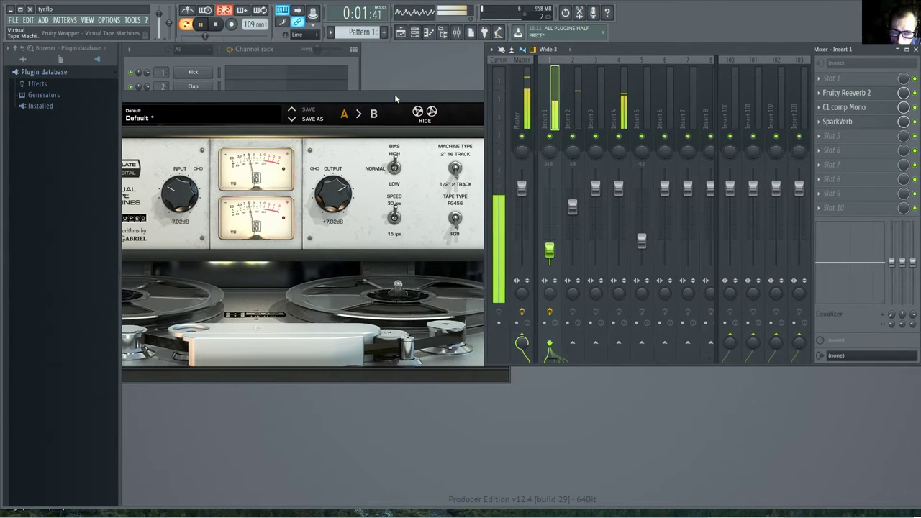
pyautogui.moveTo(394, 95); pyautogui.dragTo(529, 128)
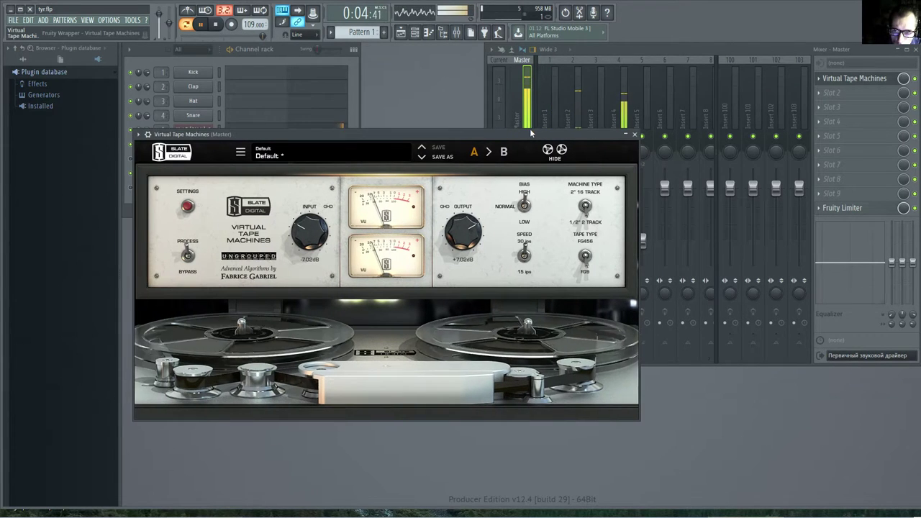
pyautogui.click(631, 135)
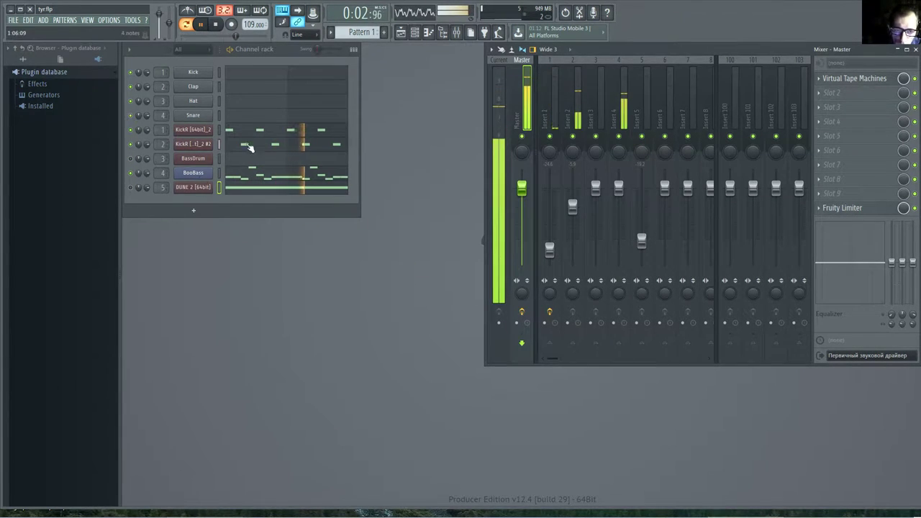
pyautogui.click(216, 27)
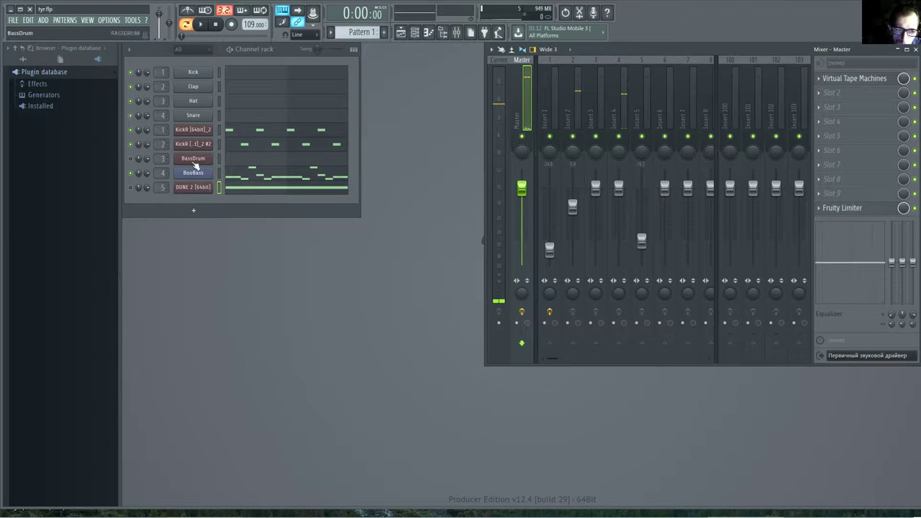
# Step: Inspect the KickR synth settings of the first and second kick channels
pyautogui.click(196, 129)
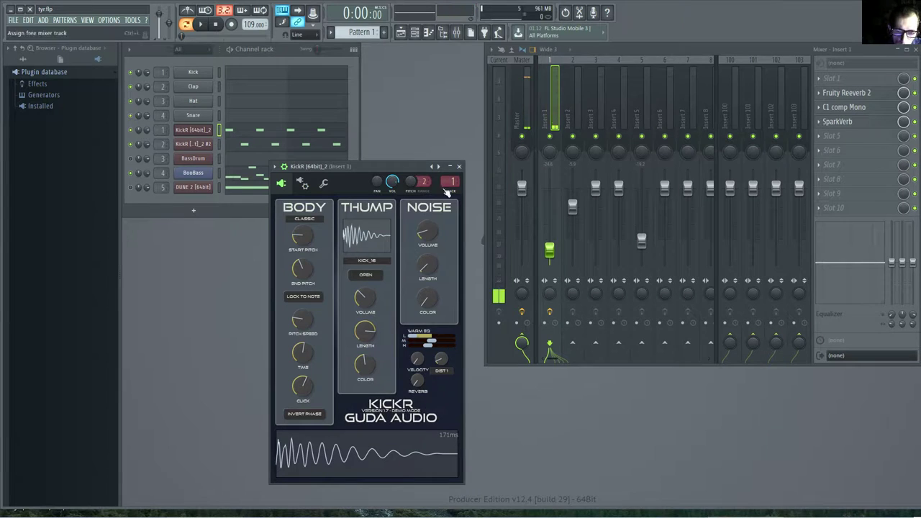
pyautogui.click(458, 166)
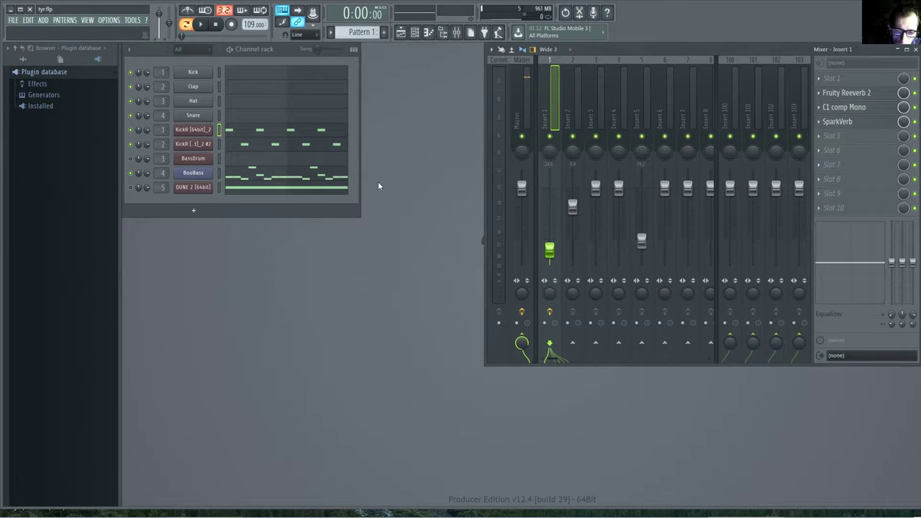
pyautogui.click(195, 144)
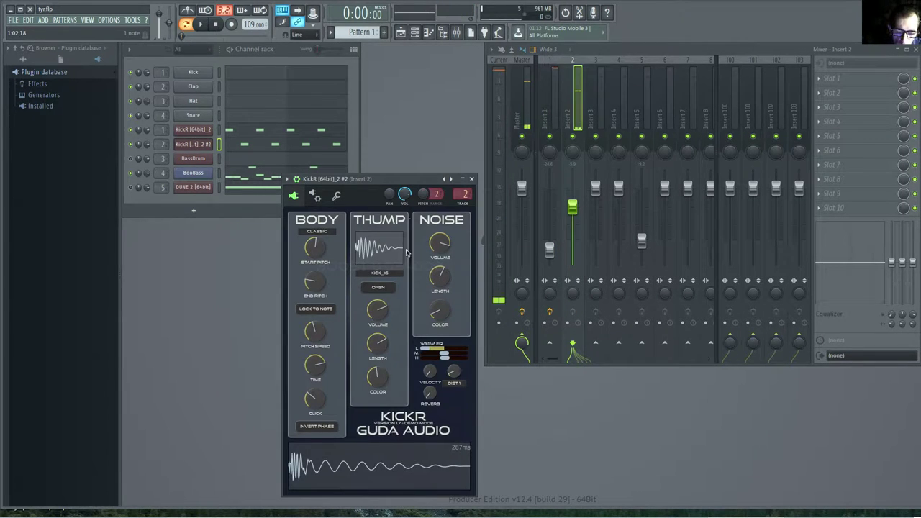
pyautogui.click(472, 178)
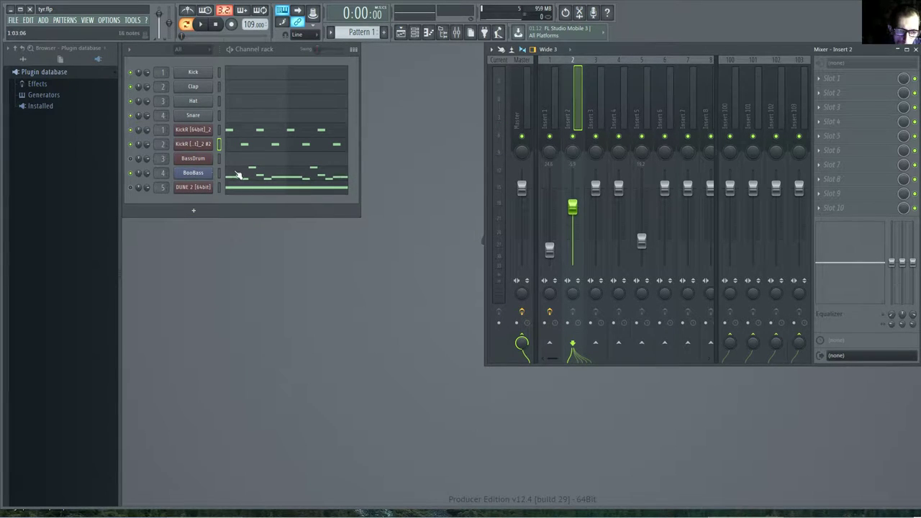
# Step: Open the BassDrum channel's synth and audition its Bassdrum 08 preset with repeated notes
pyautogui.click(202, 160)
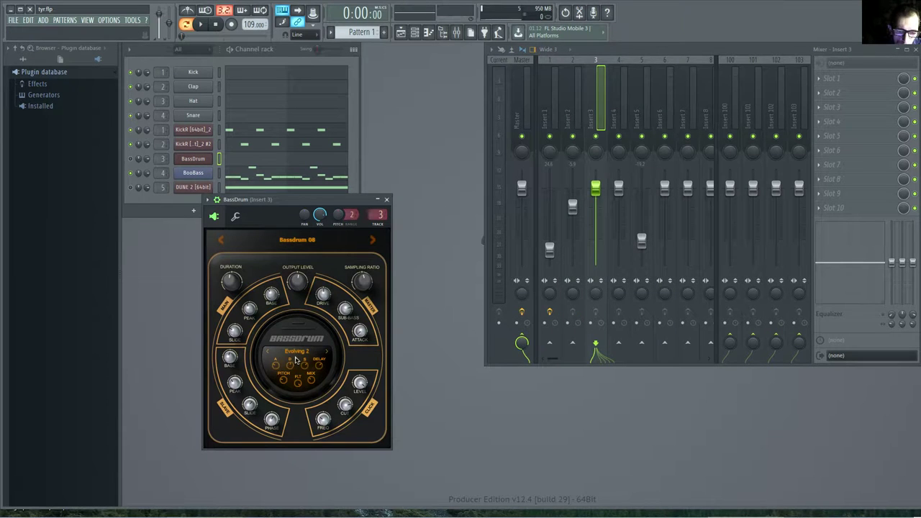
pyautogui.press('m')
pyautogui.press('m')
pyautogui.press('m')
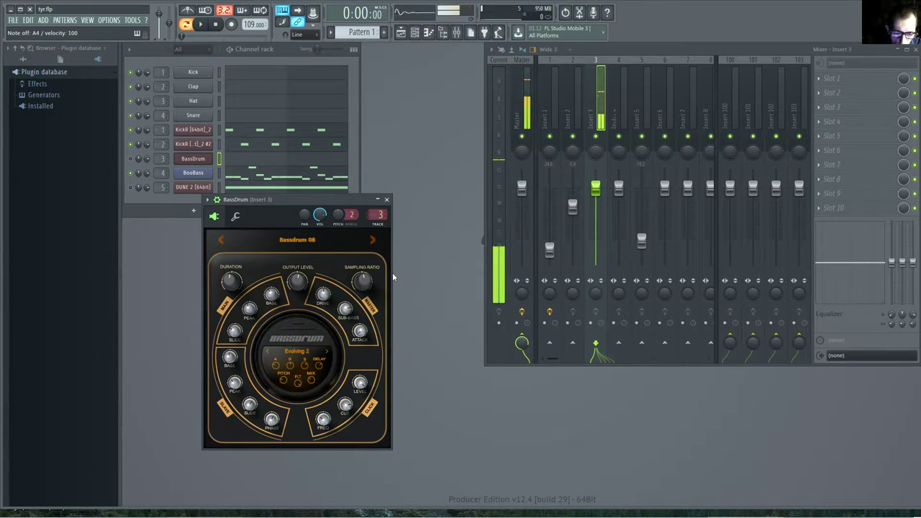
# Step: Switch the BassDrum synth to the Bassdrum 10 preset and audition it at several pitches
pyautogui.click(372, 240)
pyautogui.press('i')
pyautogui.press('i')
pyautogui.press('i')
pyautogui.press('i')
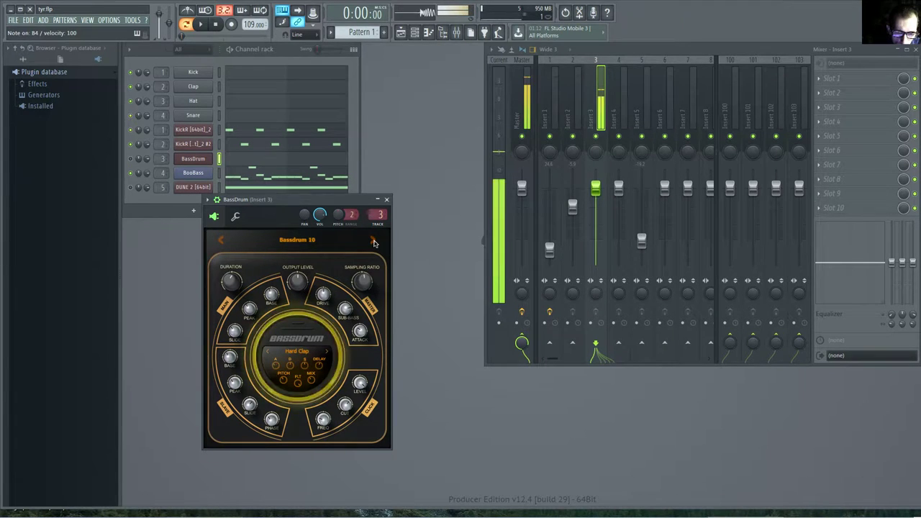
pyautogui.press('m')
pyautogui.press('n')
pyautogui.press('b')
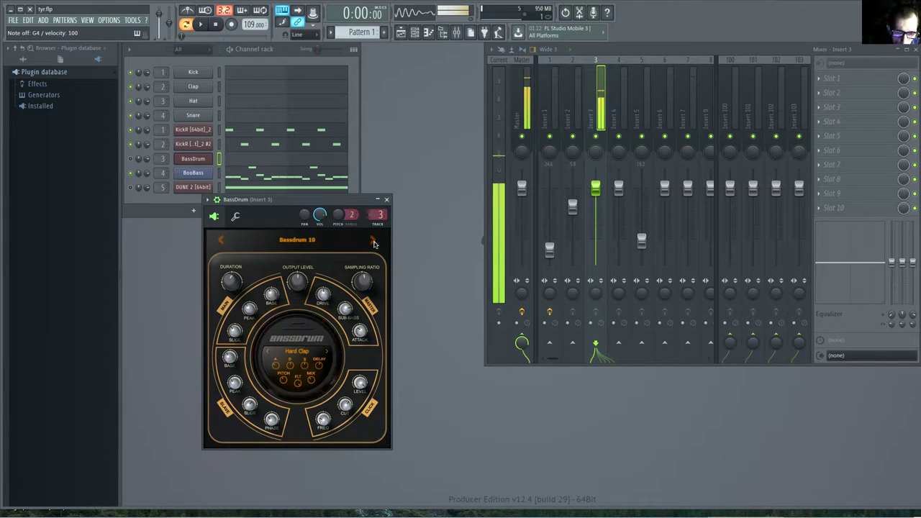
# Step: Audition the Bassdrum 10 preset with a few more repeated notes and close the BassDrum synth
pyautogui.press('i')
pyautogui.press('i')
pyautogui.press('i')
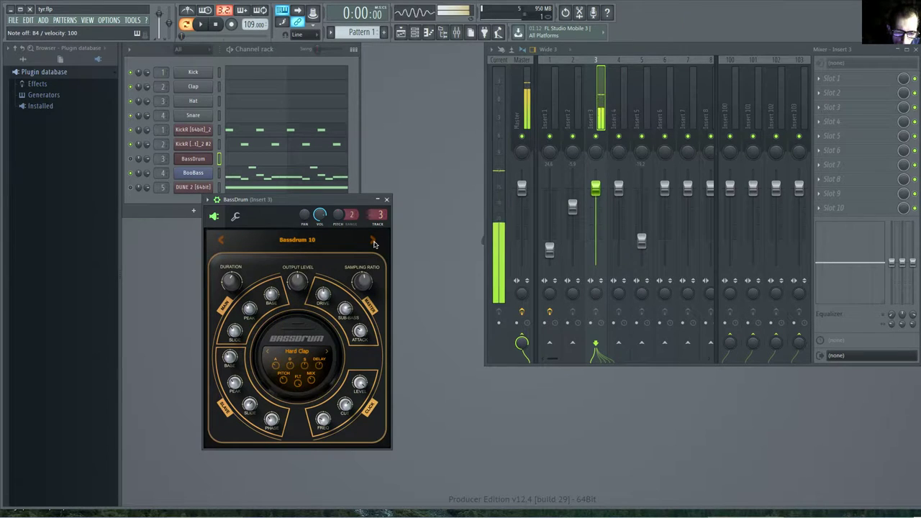
pyautogui.click(387, 200)
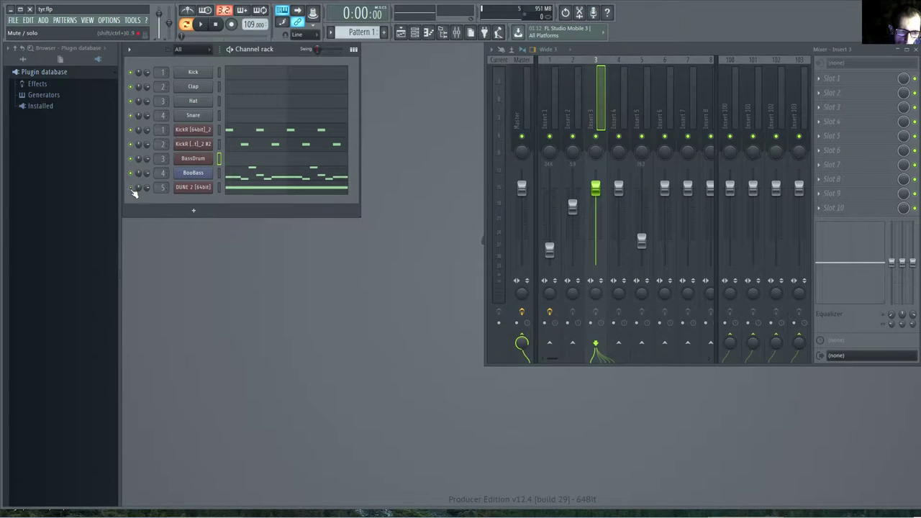
# Step: Try to copy the first KickR channel's notes into the BassDrum piano roll
pyautogui.click(235, 132)
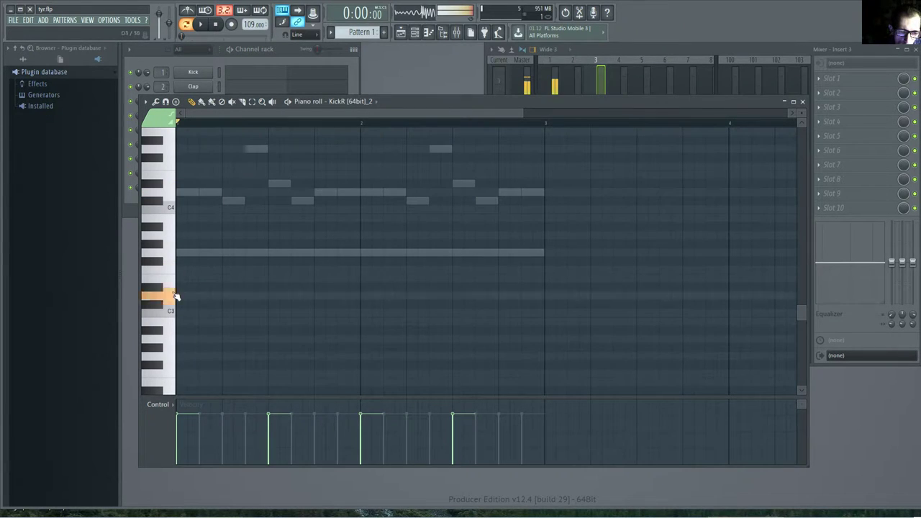
pyautogui.scroll(4, 173, 328)
pyautogui.scroll(1, 172, 327)
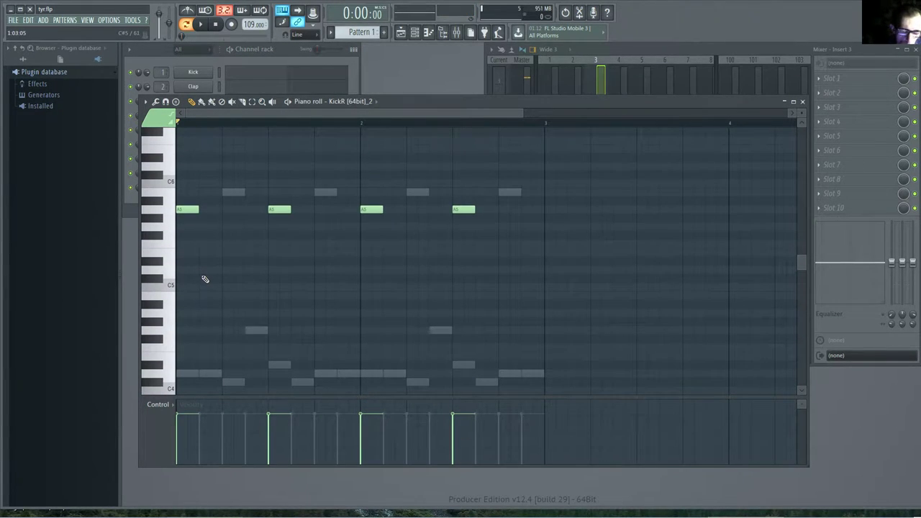
pyautogui.hotkey('ctrl', 'a')
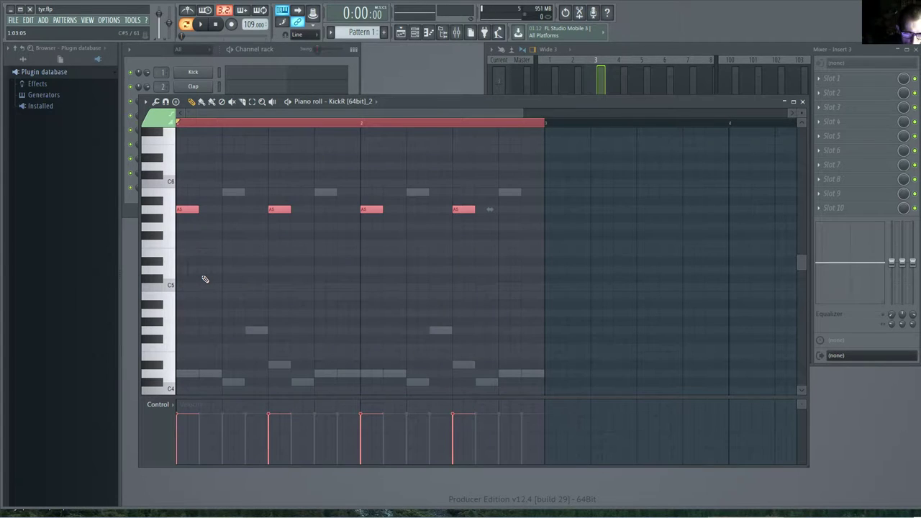
pyautogui.click(803, 101)
pyautogui.click(241, 162)
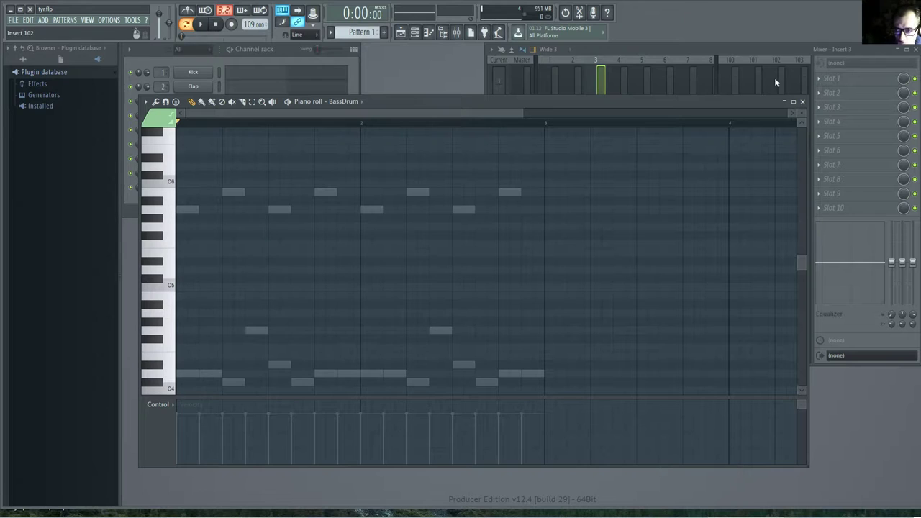
pyautogui.click(803, 102)
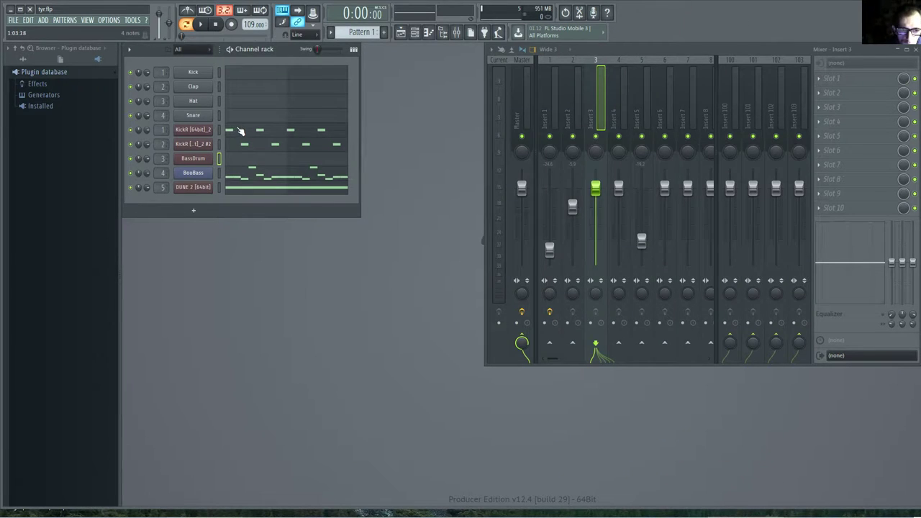
# Step: Copy all notes of the first KickR channel into the BassDrum piano roll and close it
pyautogui.click(243, 131)
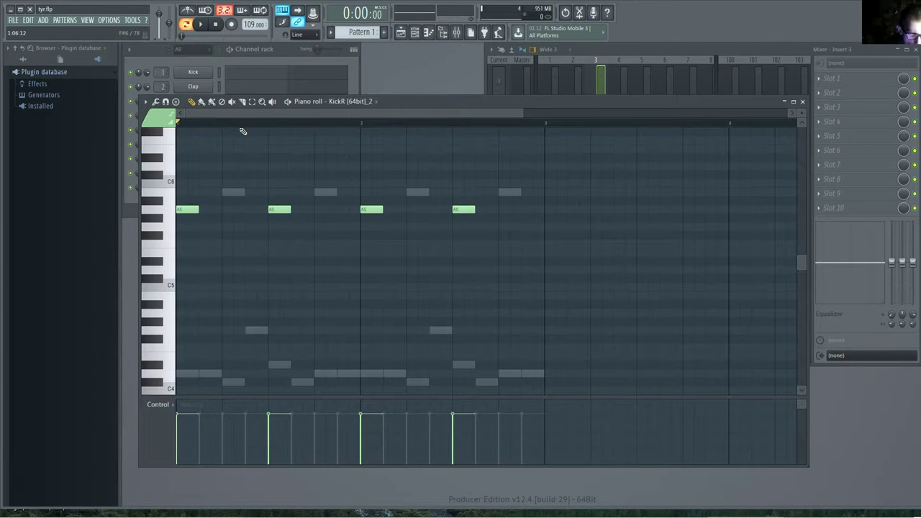
pyautogui.hotkey('ctrl', 'a')
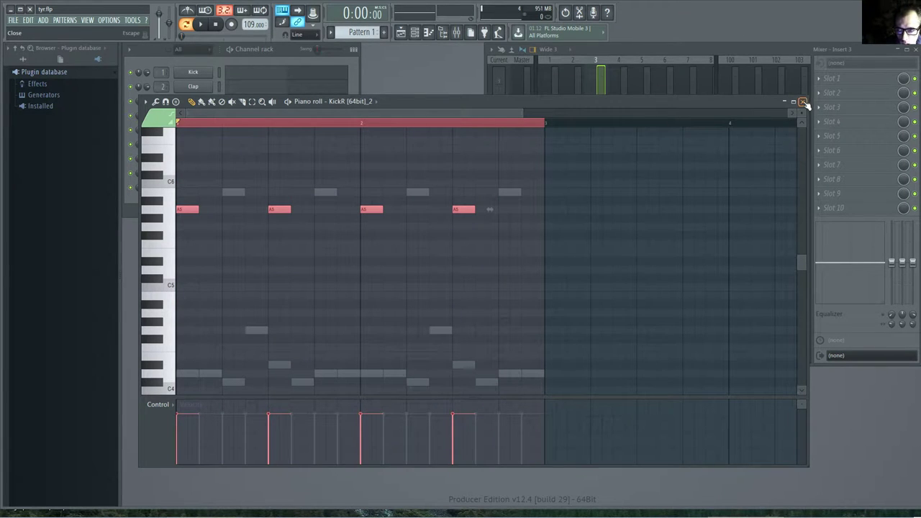
pyautogui.click(804, 103)
pyautogui.click(232, 159)
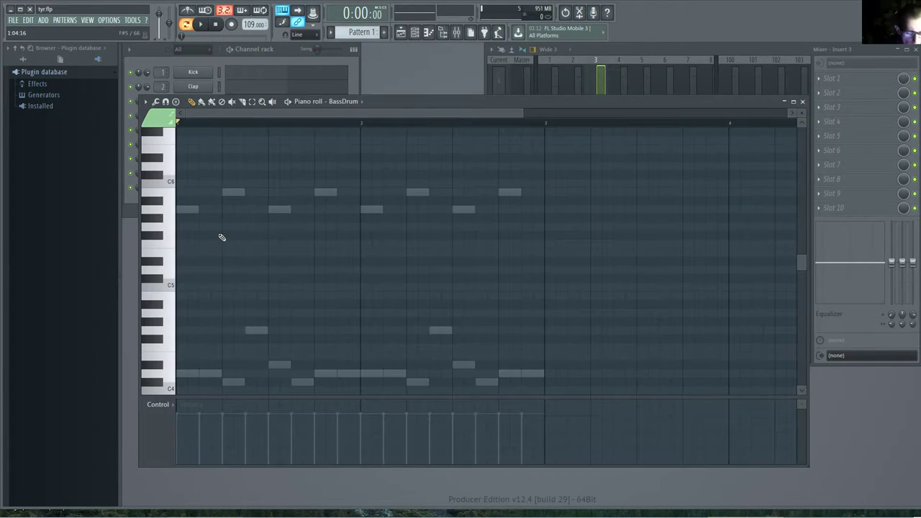
pyautogui.hotkey('ctrl', 'v')
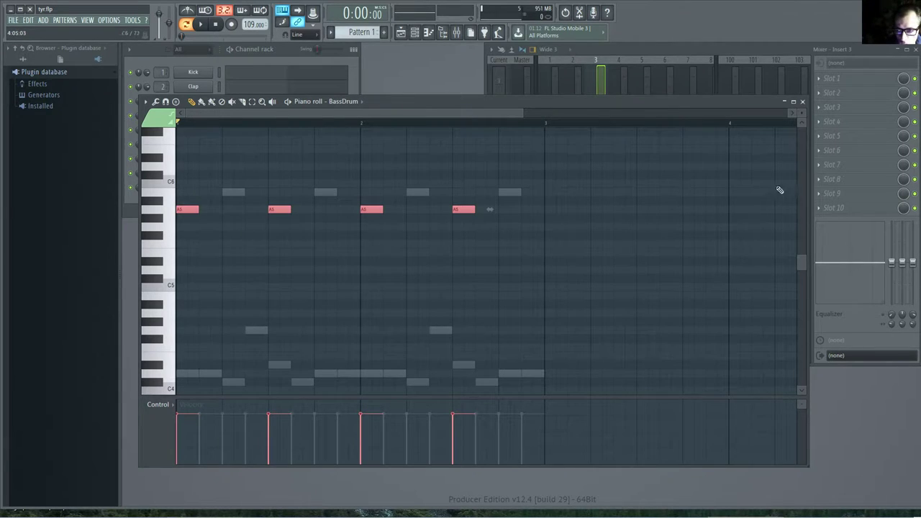
pyautogui.click(803, 100)
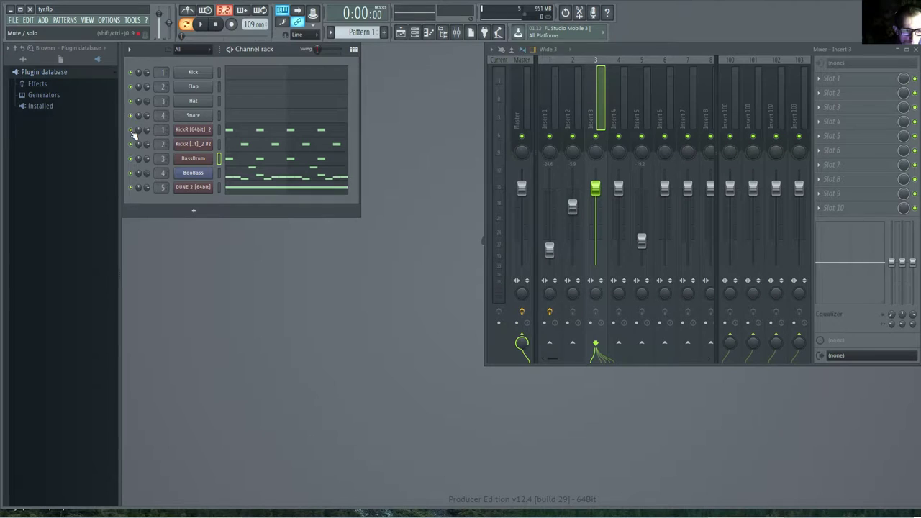
# Step: Play the pattern with the first KickR channel muted and lower the Insert 3 fader
pyautogui.click(202, 26)
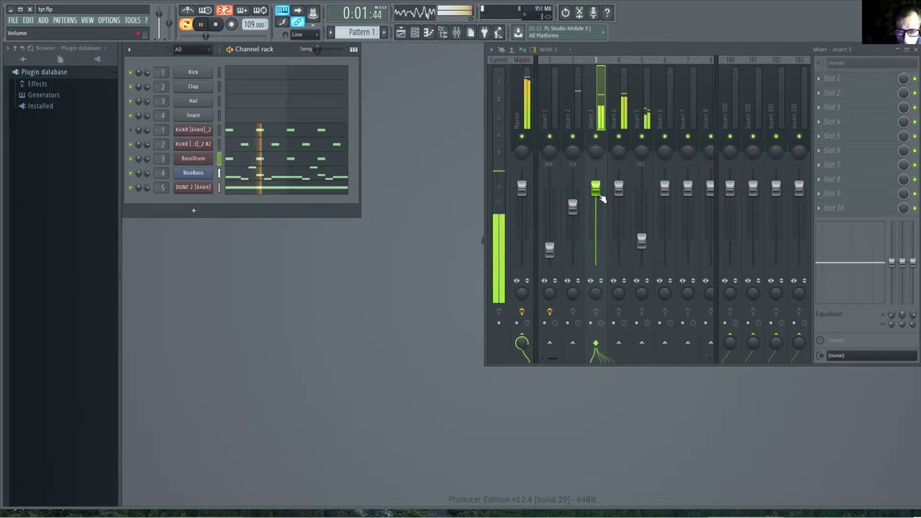
pyautogui.moveTo(601, 199); pyautogui.dragTo(602, 228)
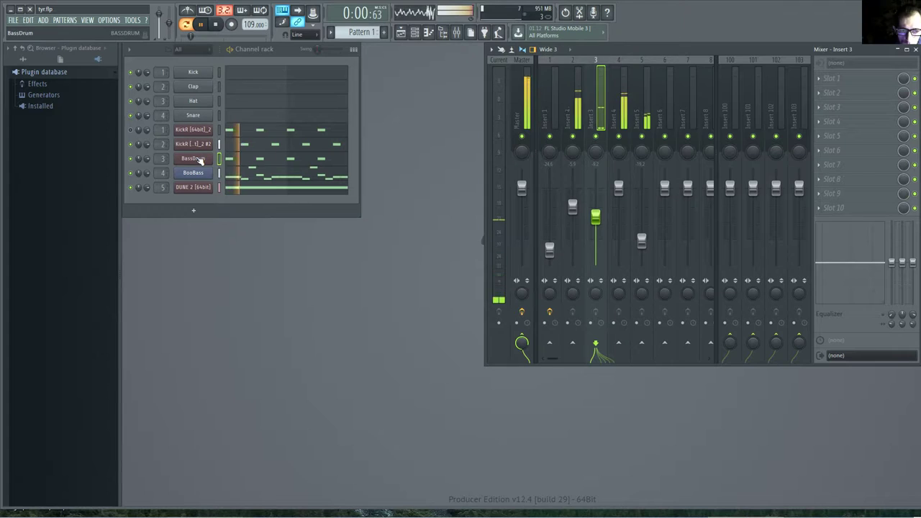
# Step: In the BassDrum synth, choose the Lo-Fi Crunch noise and set the Output Level to 2.30 dB
pyautogui.click(200, 159)
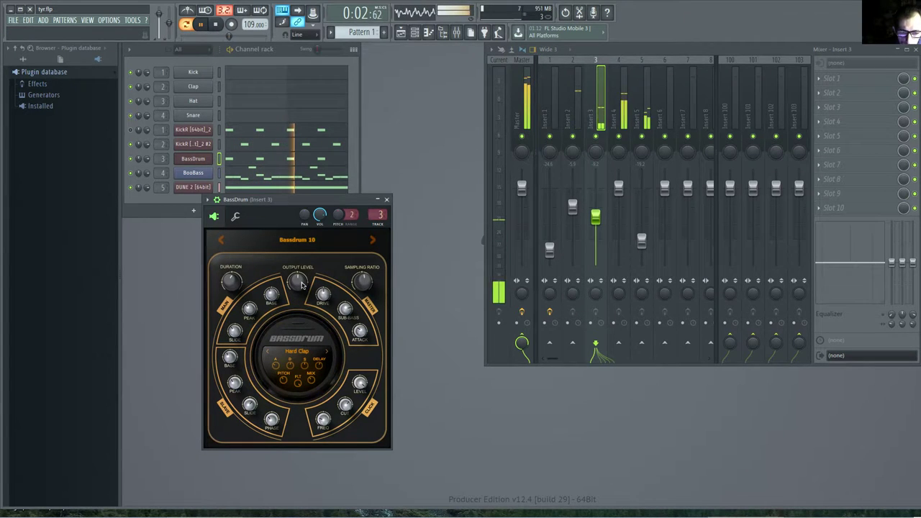
pyautogui.click(302, 285)
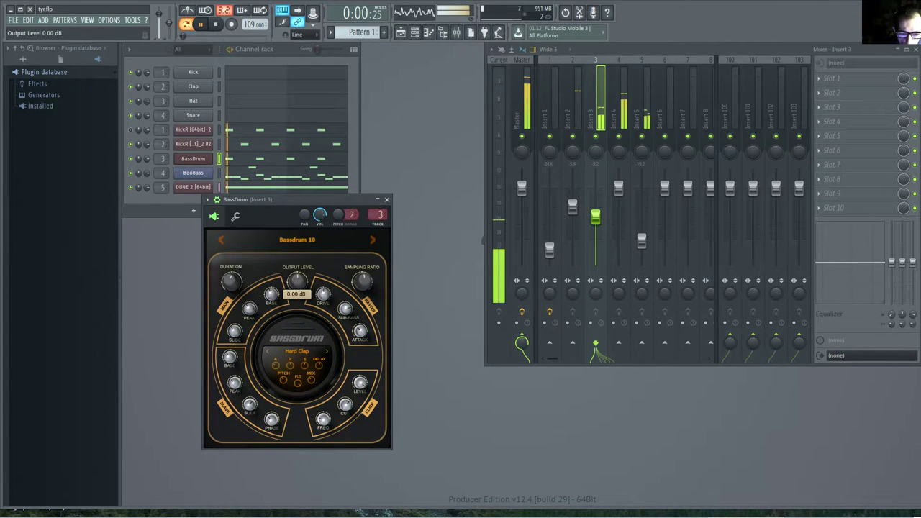
pyautogui.moveTo(301, 285)
pyautogui.mouseDown()
pyautogui.moveTo(301, 241)
pyautogui.moveTo(301, 296)
pyautogui.mouseUp()
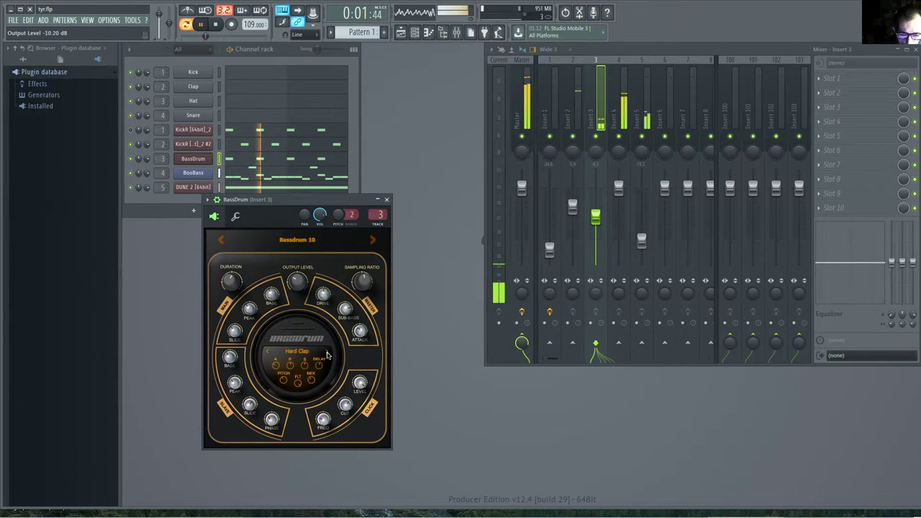
pyautogui.click(327, 353)
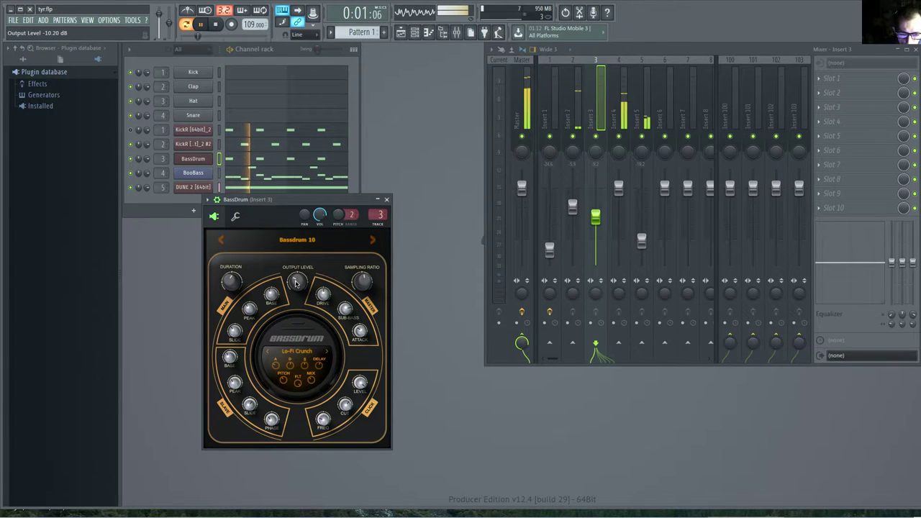
pyautogui.moveTo(295, 283)
pyautogui.mouseDown()
pyautogui.moveTo(295, 259)
pyautogui.moveTo(295, 273)
pyautogui.mouseUp()
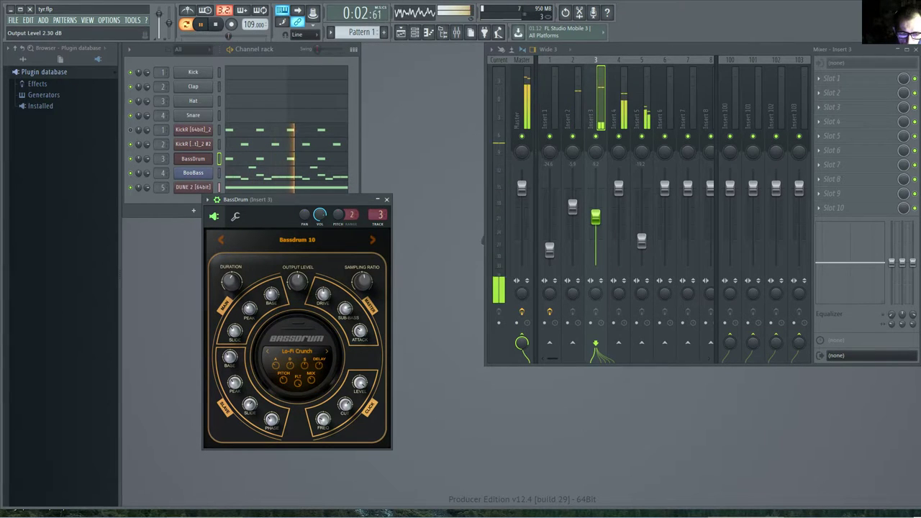
# Step: Set the BassDrum Duration to 21.5 % and adjust its Drive and Sampling Ratio
pyautogui.moveTo(231, 281); pyautogui.dragTo(231, 279)
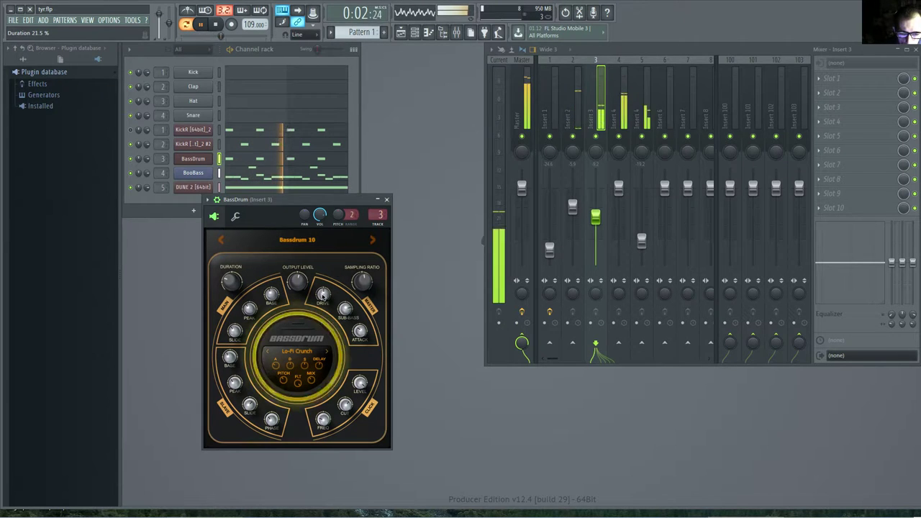
pyautogui.moveTo(323, 293); pyautogui.dragTo(324, 296)
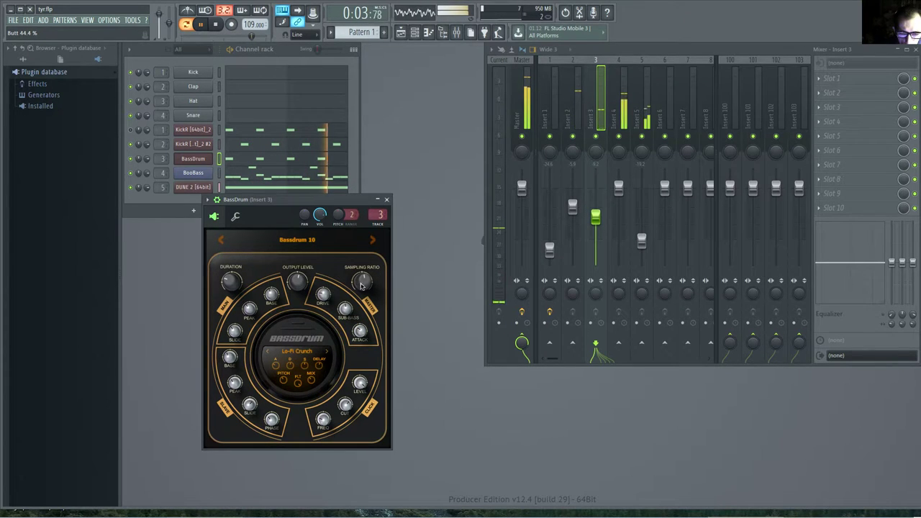
pyautogui.moveTo(362, 281); pyautogui.dragTo(362, 280)
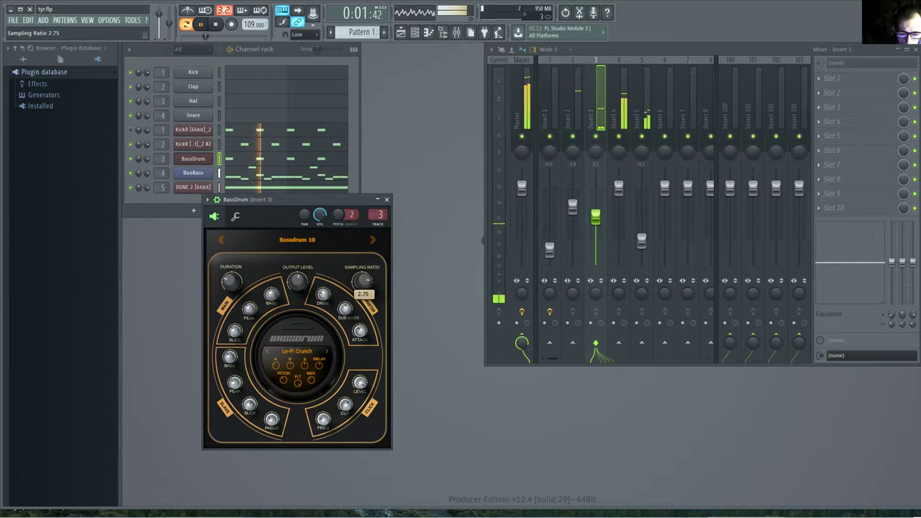
pyautogui.moveTo(362, 281); pyautogui.dragTo(361, 280)
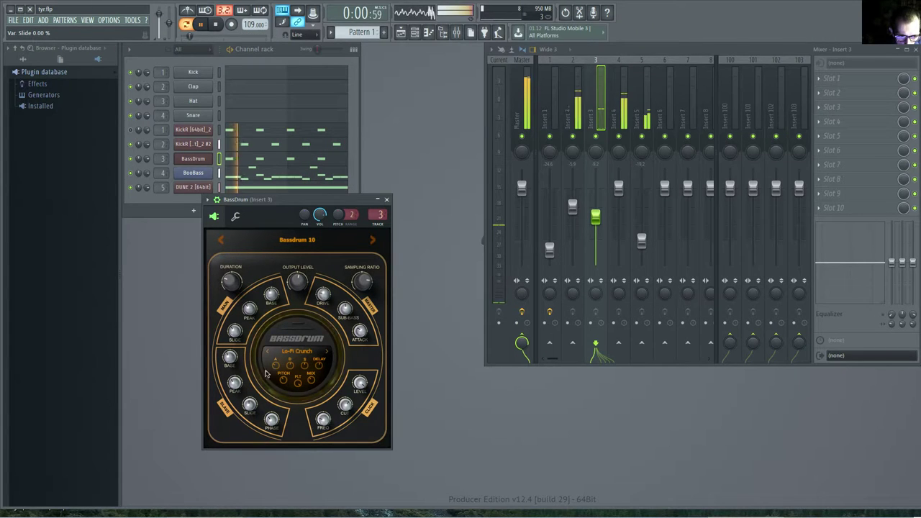
# Step: Try the Low Bit, Metalic and Soft Clap noise types in the BassDrum synth
pyautogui.click(326, 353)
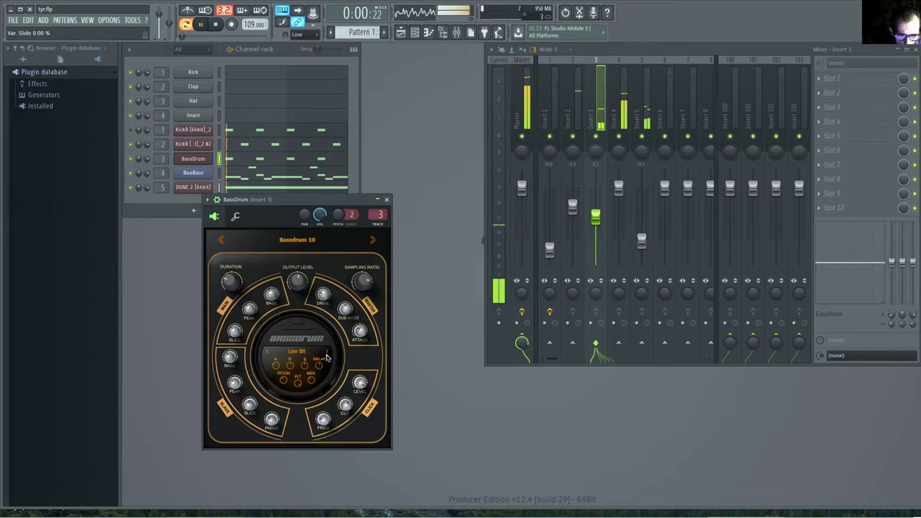
pyautogui.click(327, 356)
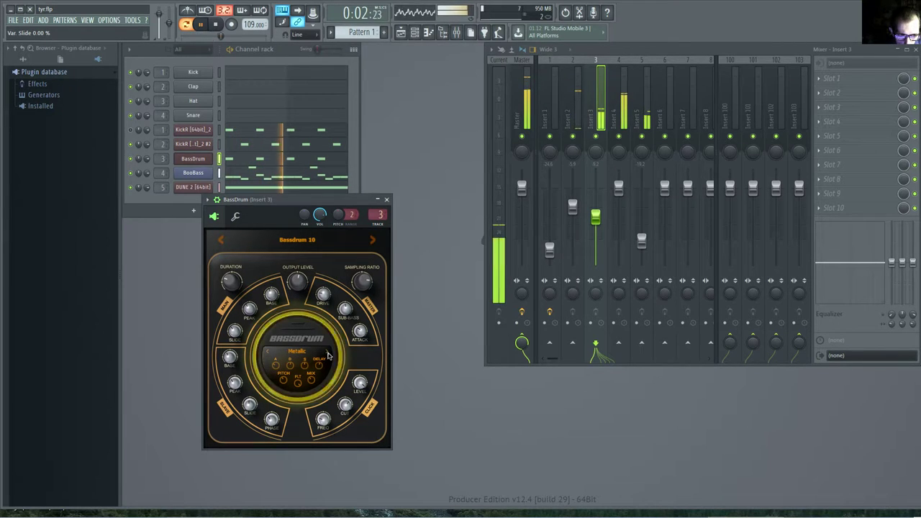
pyautogui.click(327, 356)
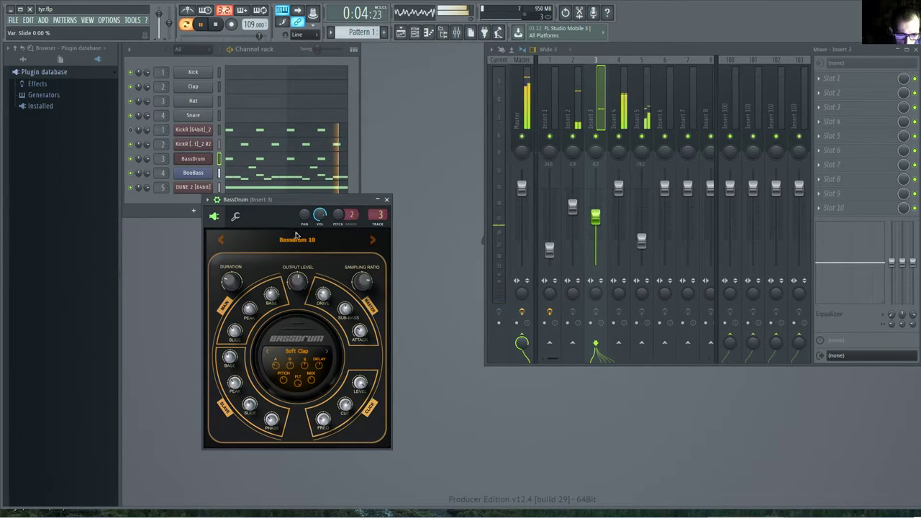
# Step: Audition presets Bassdrum 11 through Bassdrum 20 during playback, trying a Duration of 17.1 % on Bassdrum 19
pyautogui.click(374, 242)
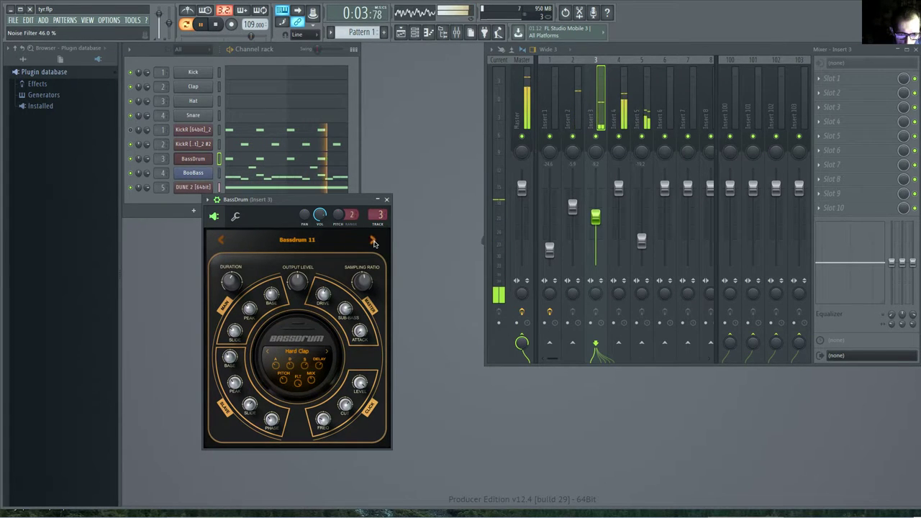
pyautogui.click(372, 240)
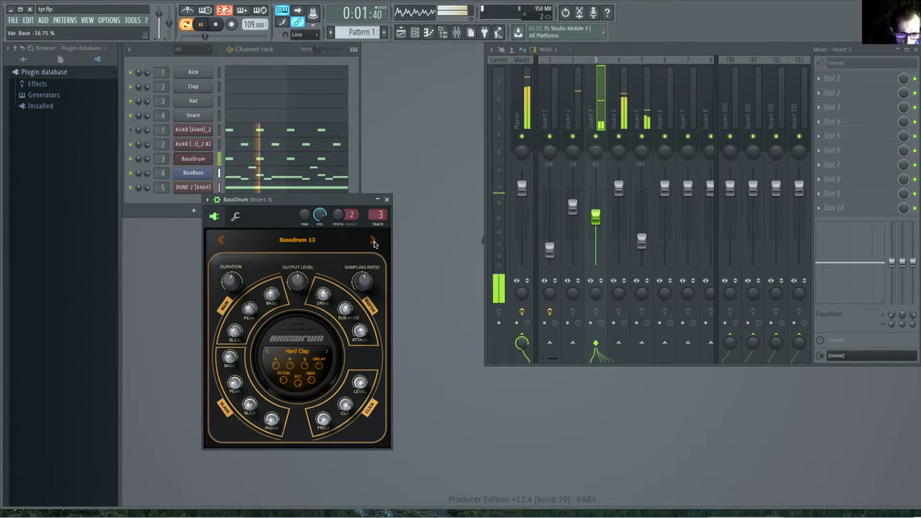
pyautogui.click(373, 240)
pyautogui.click(373, 240)
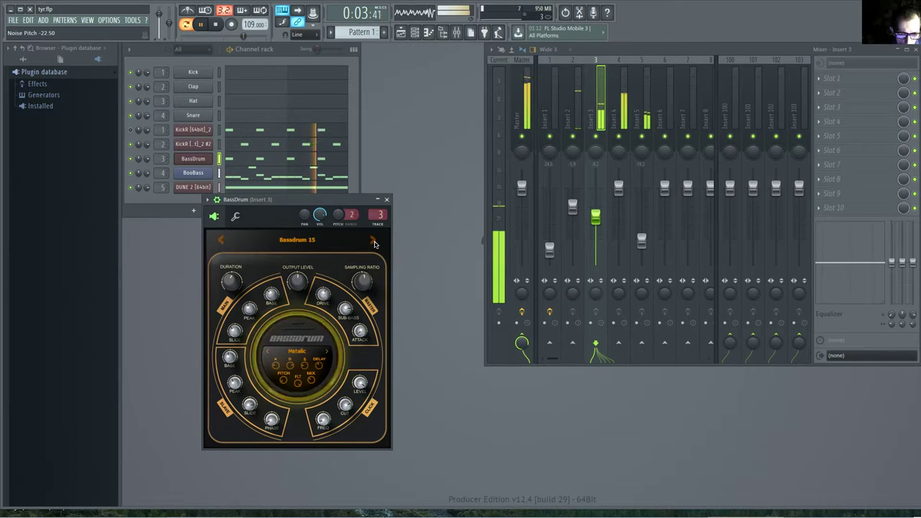
pyautogui.click(372, 240)
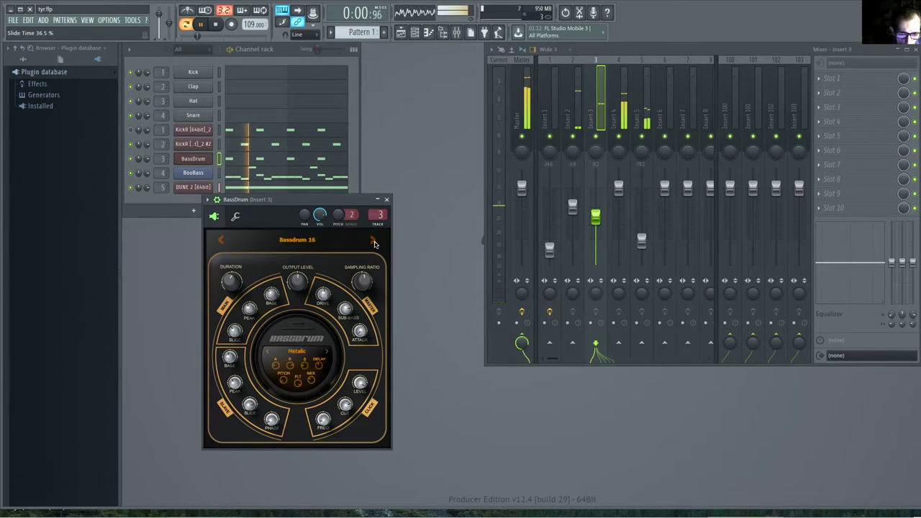
pyautogui.click(373, 241)
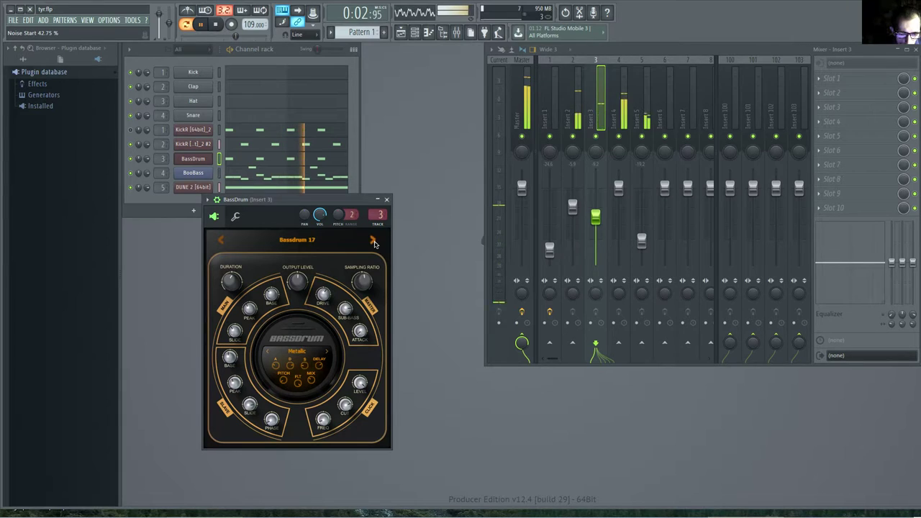
pyautogui.click(373, 240)
pyautogui.click(372, 240)
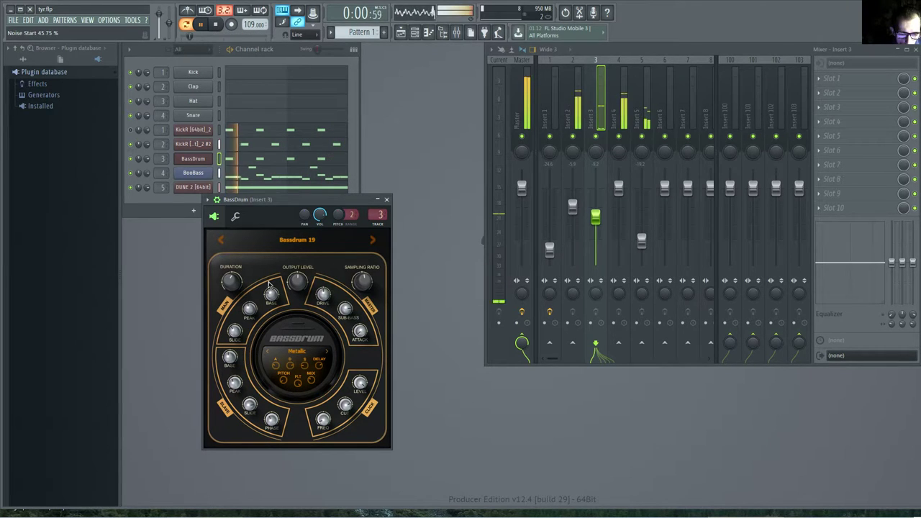
pyautogui.moveTo(230, 282); pyautogui.dragTo(230, 277)
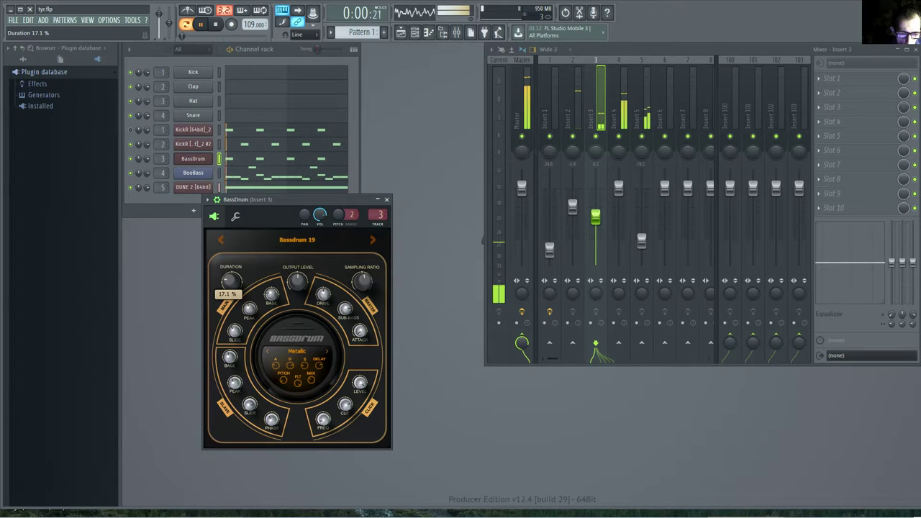
pyautogui.click(373, 240)
# Step: Load the Bassdrum 03 preset from the Factory bank of the presets library
pyautogui.click(325, 239)
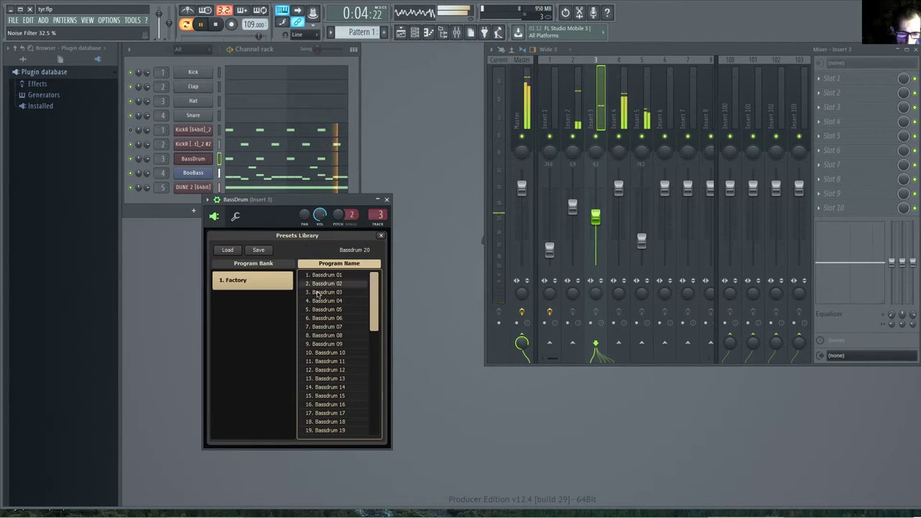
pyautogui.click(339, 292)
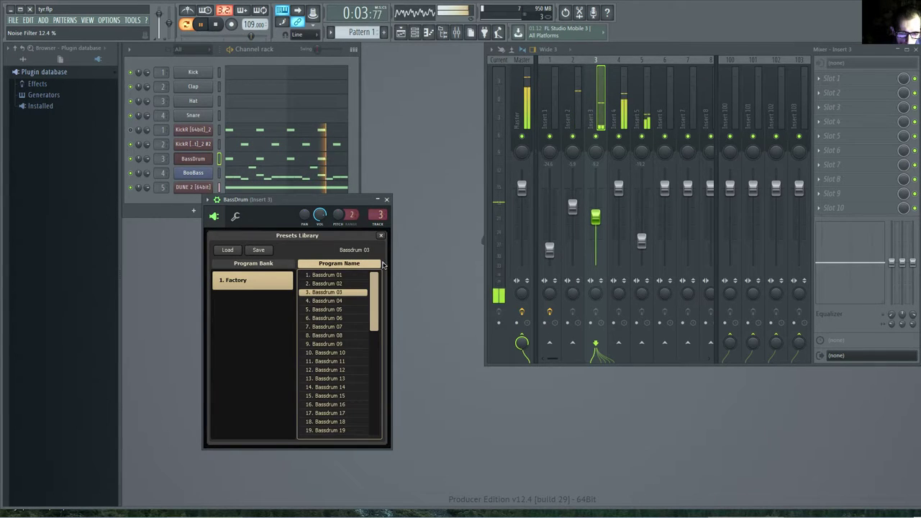
# Step: Leave the presets library, adjust the BassDrum click Freq, and set the slave Phase to 33.0 %
pyautogui.click(381, 235)
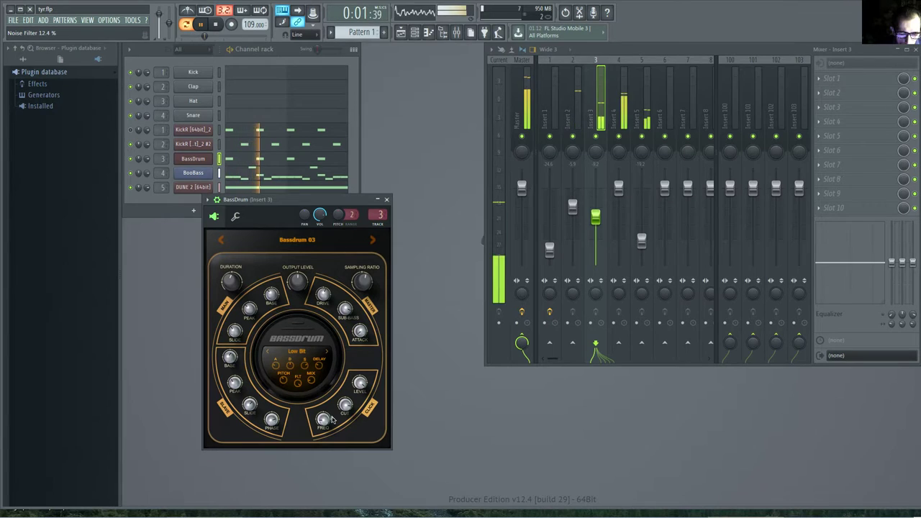
pyautogui.moveTo(323, 421); pyautogui.dragTo(271, 428)
pyautogui.click(272, 419)
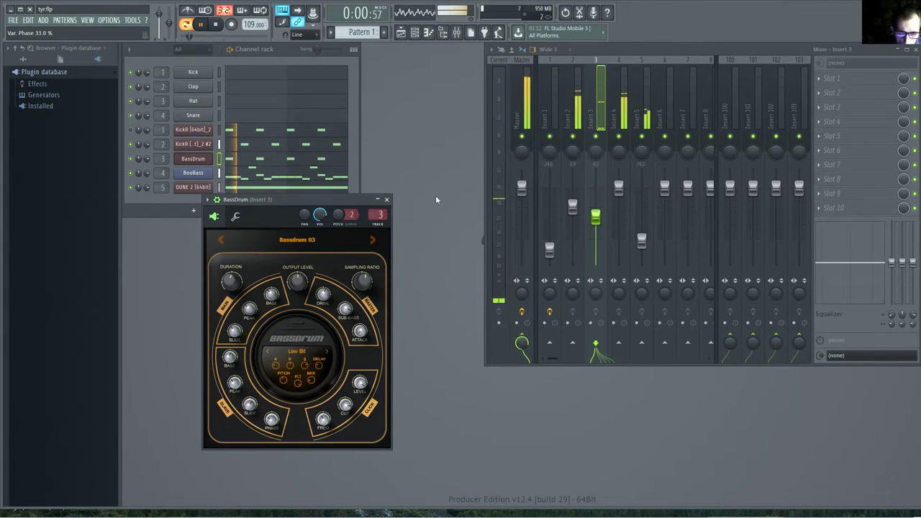
pyautogui.click(387, 199)
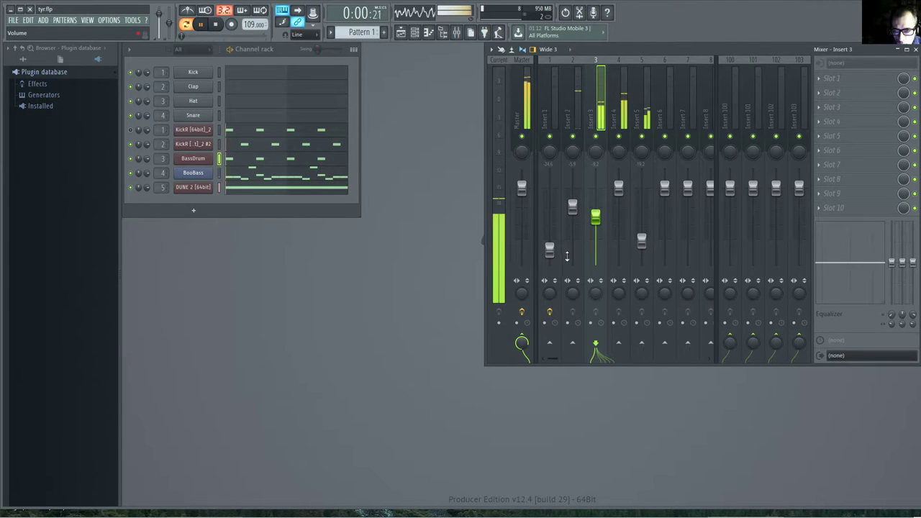
# Step: Try a louder BassDrum level on mixer Insert 3, finishing with its fader at -7.8 dB
pyautogui.moveTo(595, 216); pyautogui.dragTo(596, 189)
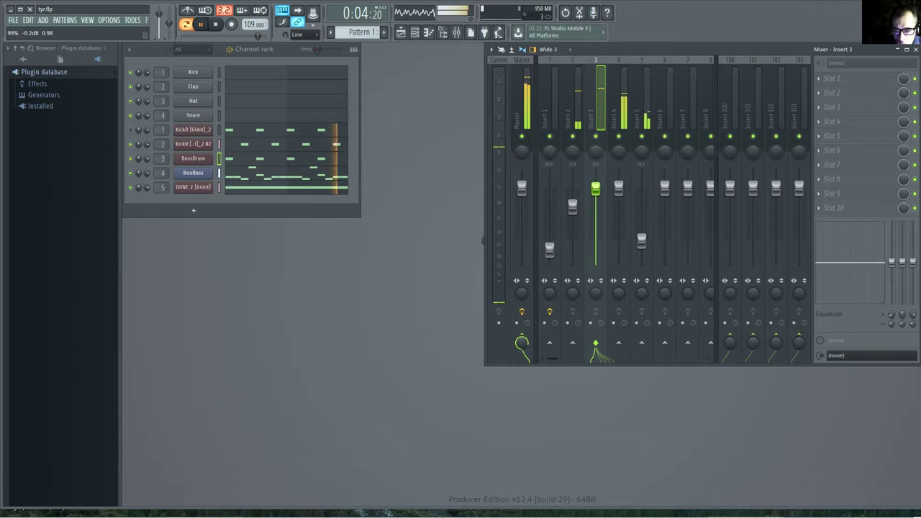
pyautogui.moveTo(596, 188); pyautogui.dragTo(595, 213)
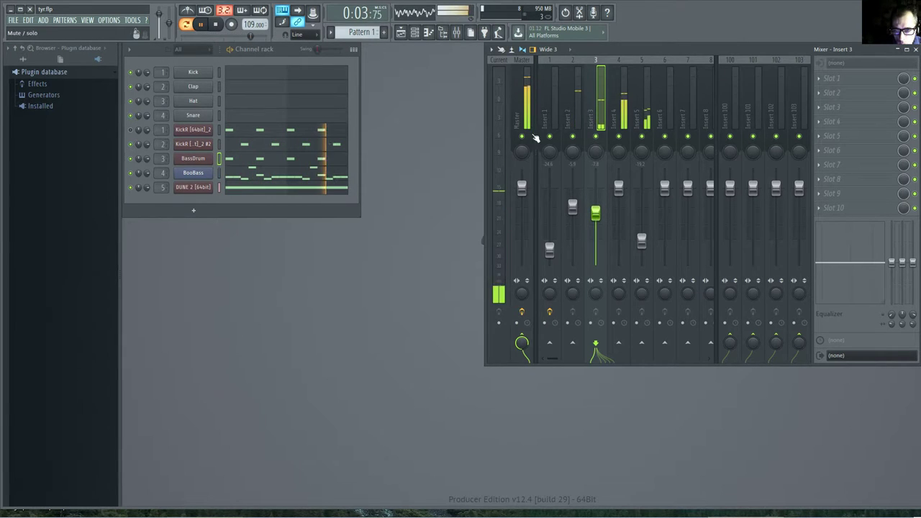
# Step: Set the Master's Virtual Tape Machines input to -1.08 dB, with the output at +1.08 dB
pyautogui.click(524, 122)
pyautogui.click(844, 80)
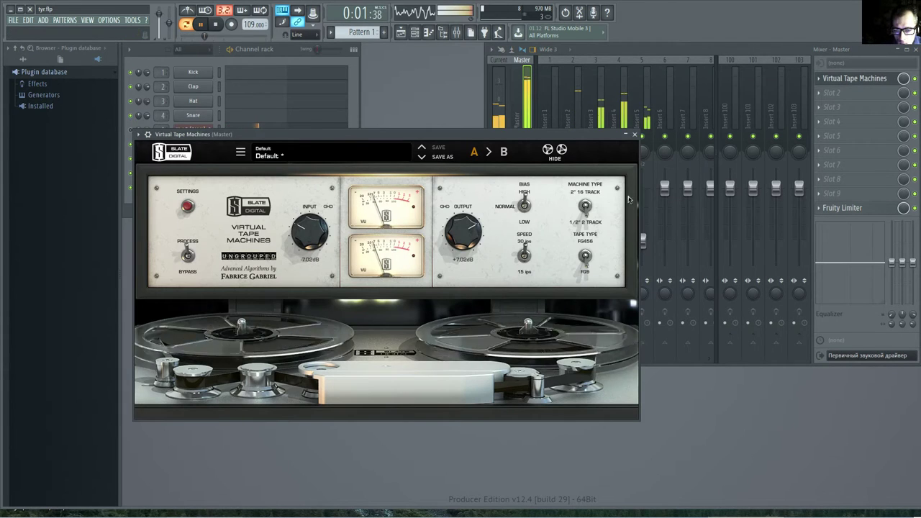
pyautogui.moveTo(316, 243); pyautogui.dragTo(308, 213)
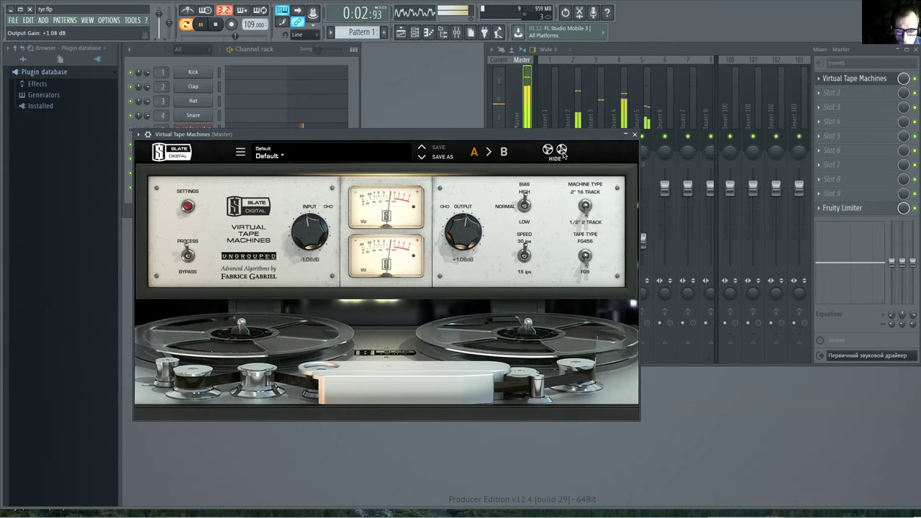
pyautogui.click(634, 135)
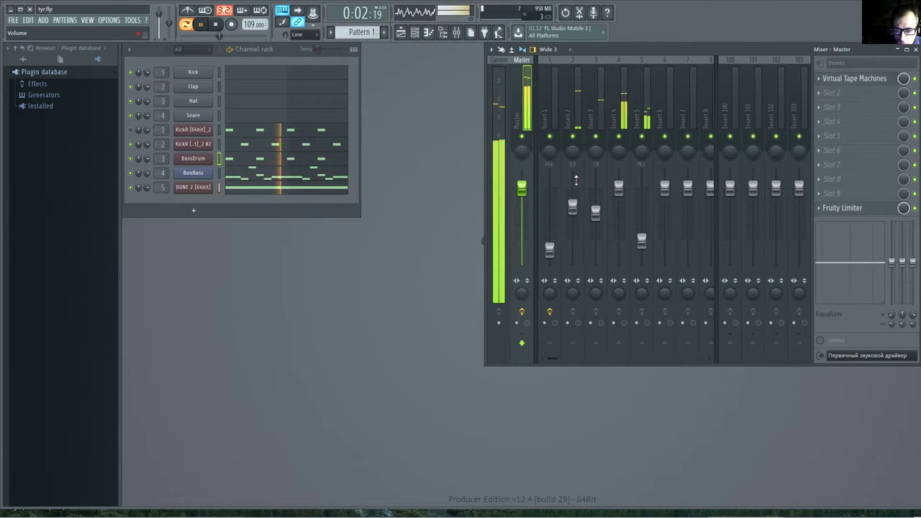
# Step: Lower the mixer Insert 2 fader to -10.2 dB
pyautogui.click(573, 210)
pyautogui.moveTo(573, 207)
pyautogui.mouseDown()
pyautogui.moveTo(573, 226)
pyautogui.moveTo(573, 217)
pyautogui.mouseUp()
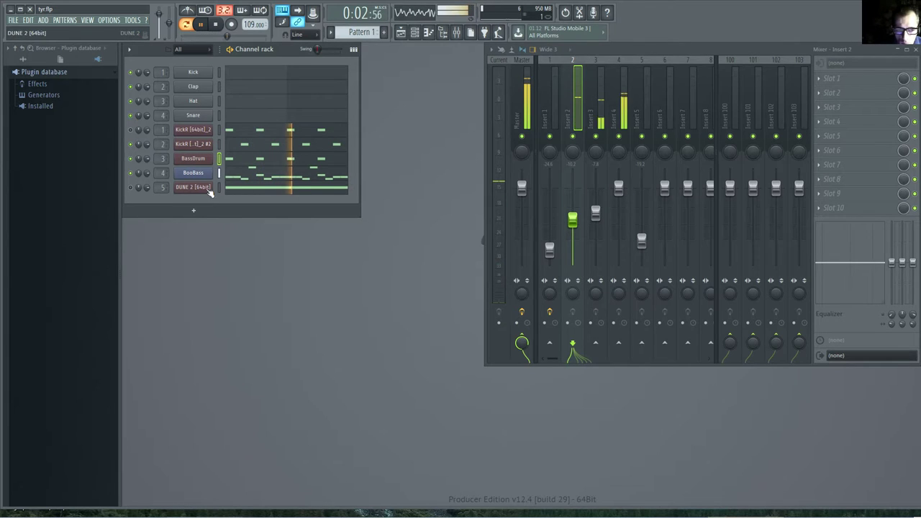
# Step: Check the Bass, Mid and Treble settings of the BooBass channel
pyautogui.click(193, 173)
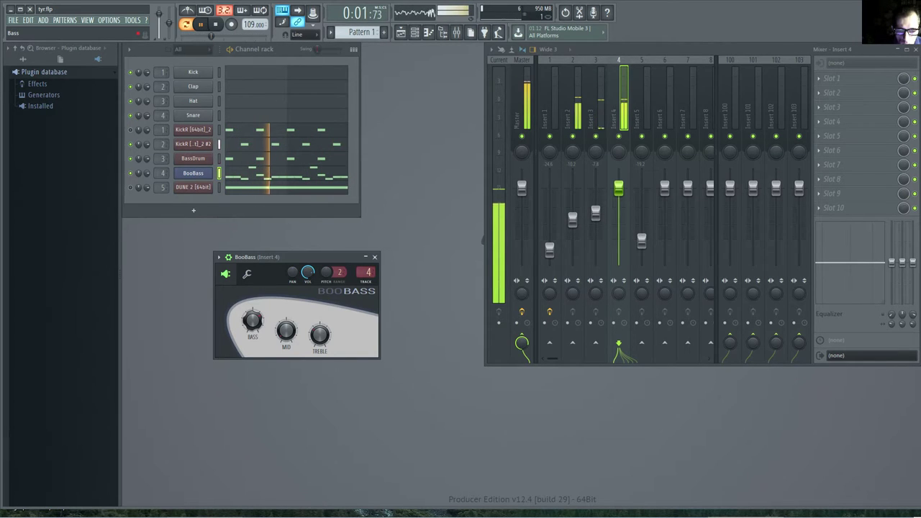
pyautogui.click(374, 257)
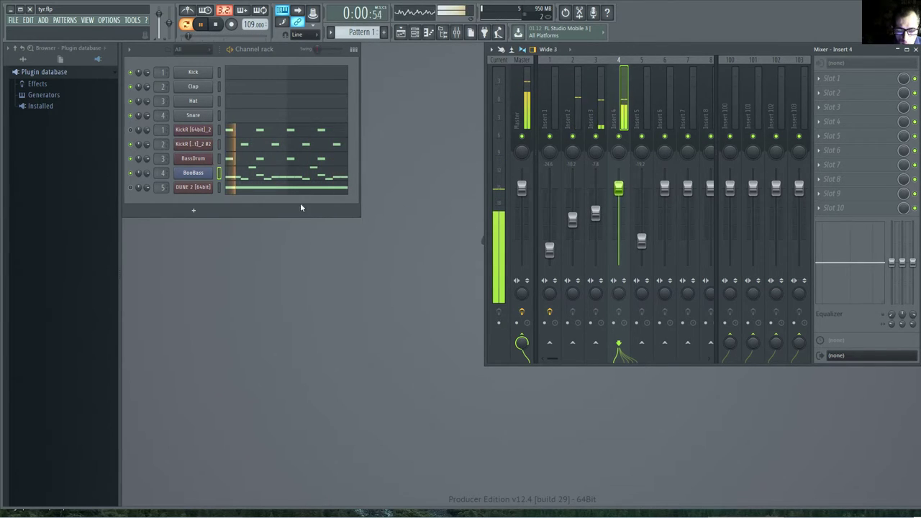
# Step: Unmute the DUNE 2 channel and change its patch to 011: Fantastic Voyage EX
pyautogui.click(193, 187)
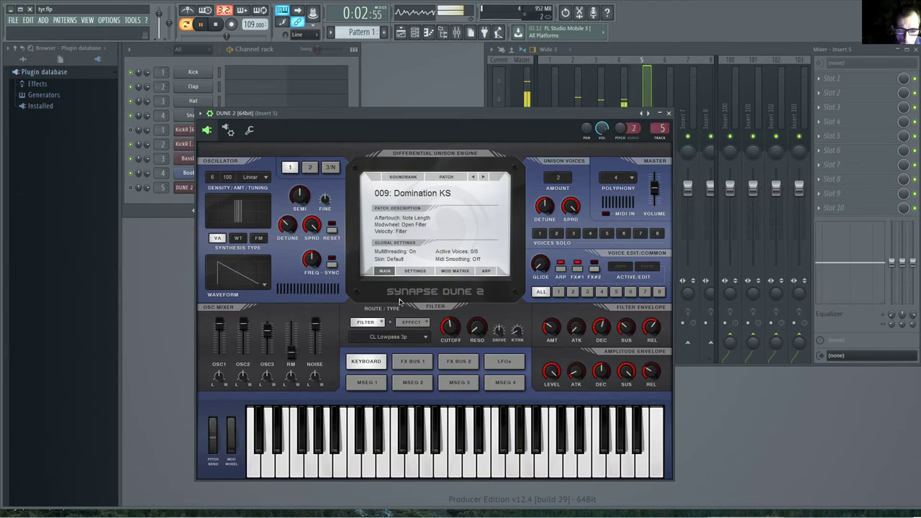
pyautogui.click(132, 192)
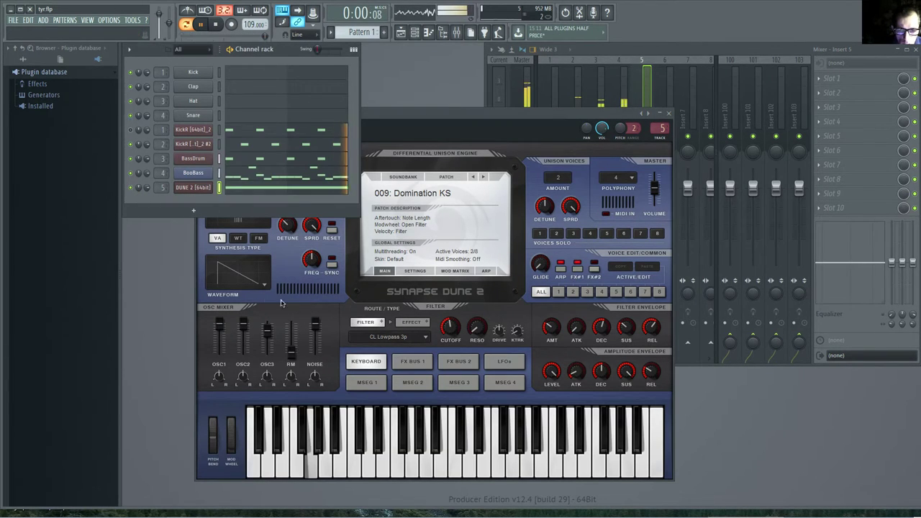
pyautogui.click(484, 177)
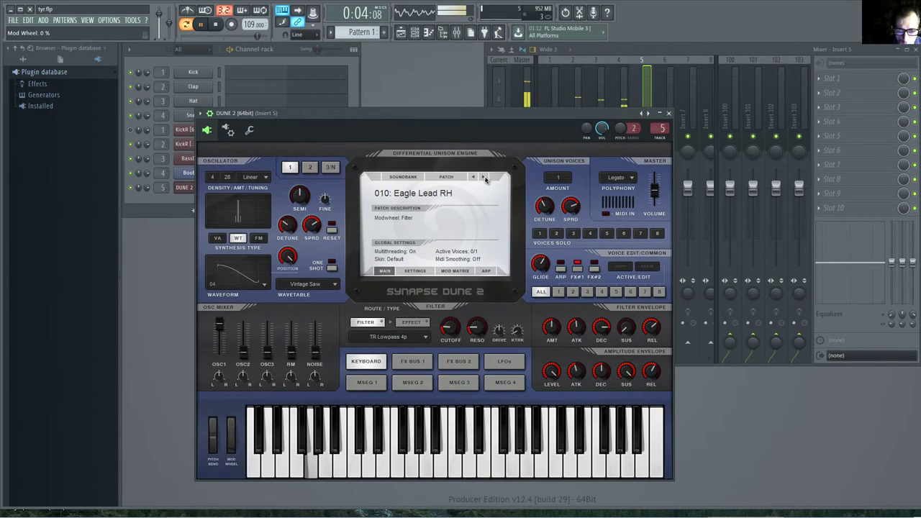
pyautogui.click(484, 177)
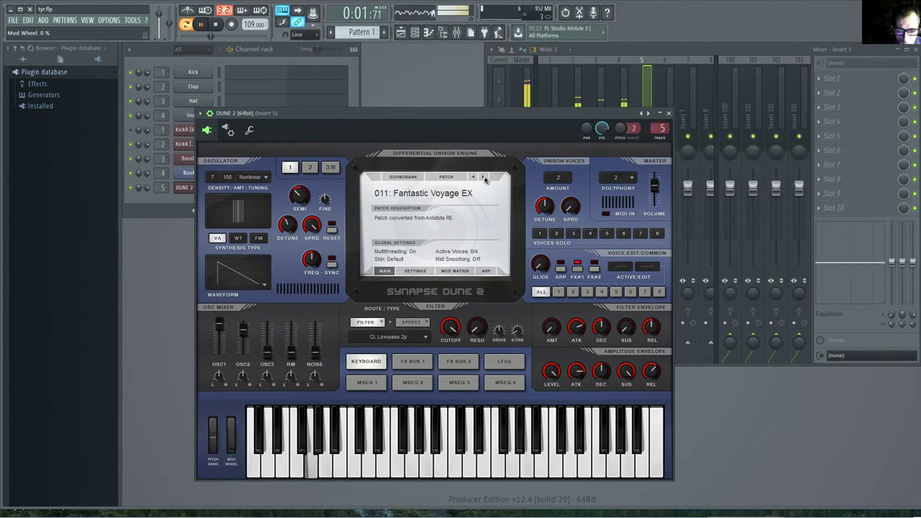
pyautogui.click(405, 177)
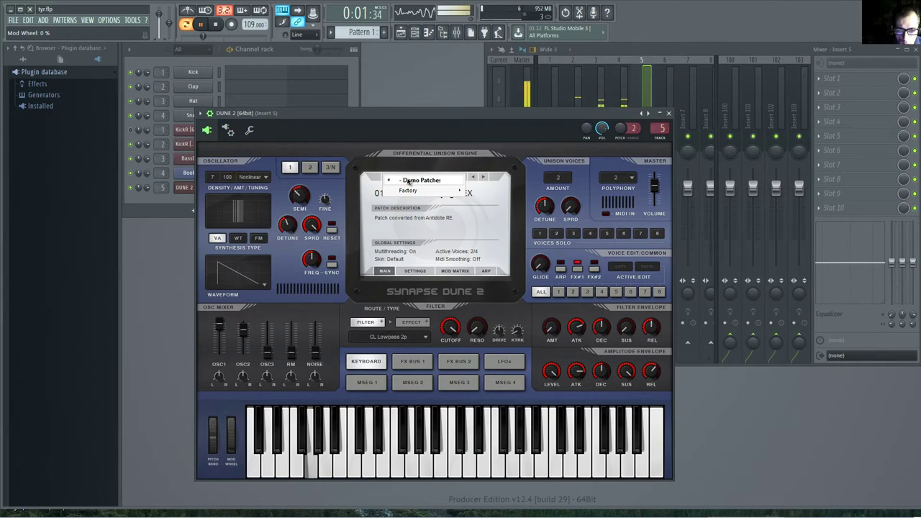
pyautogui.click(447, 121)
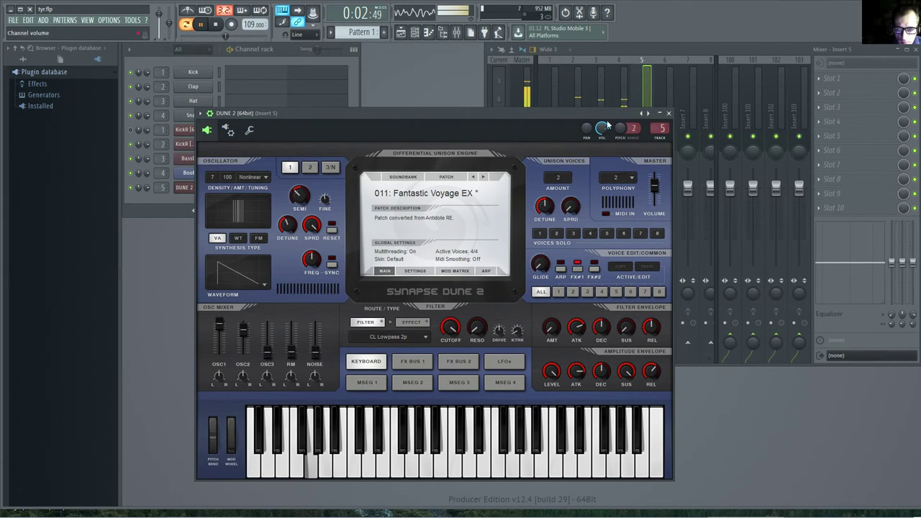
pyautogui.click(669, 114)
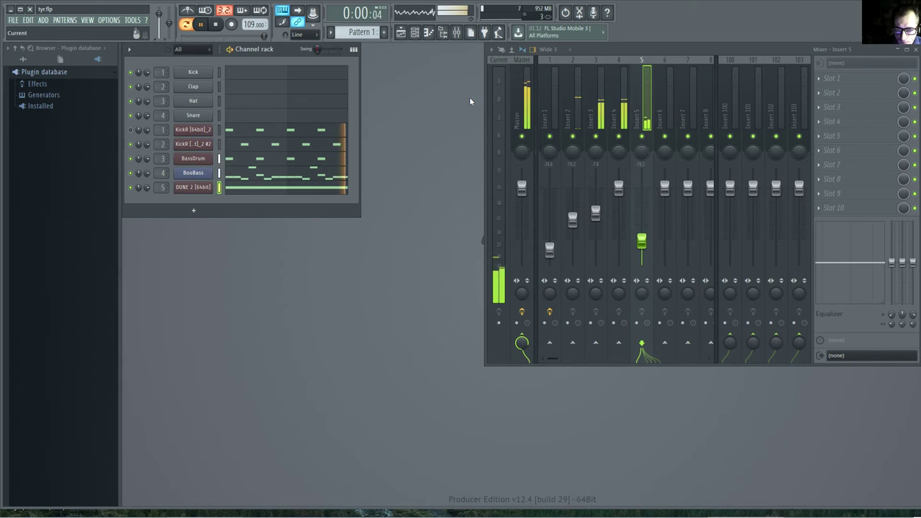
# Step: Review the C1 comp Mono, SparkVerb and Fruity Reeverb 2 effects on mixer Insert 1
pyautogui.click(552, 105)
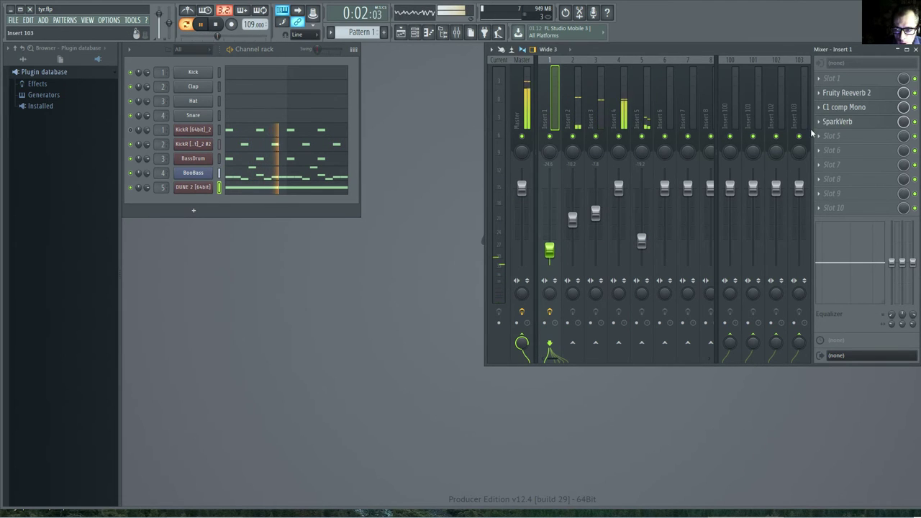
pyautogui.click(844, 106)
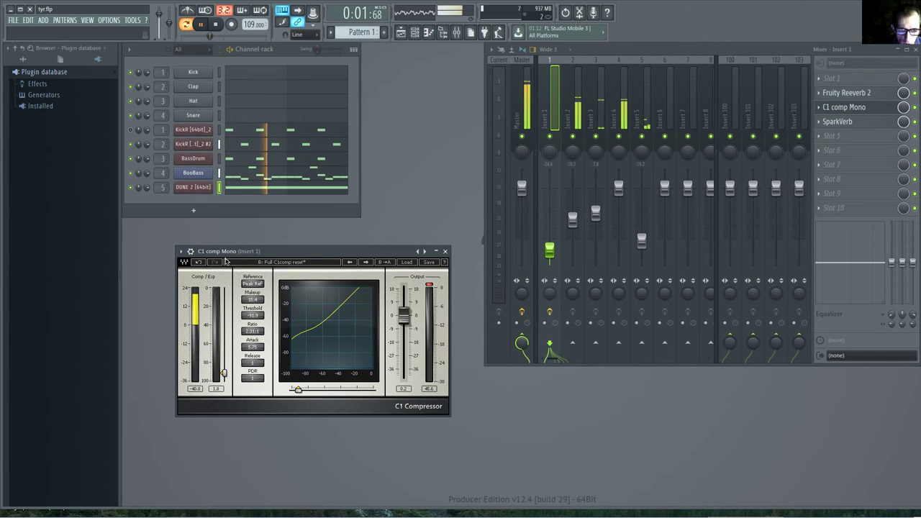
pyautogui.click(444, 251)
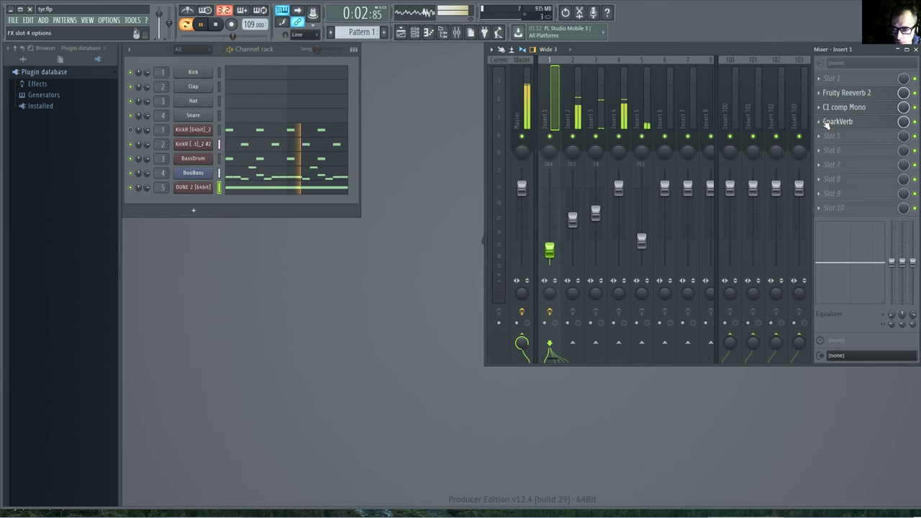
pyautogui.click(821, 124)
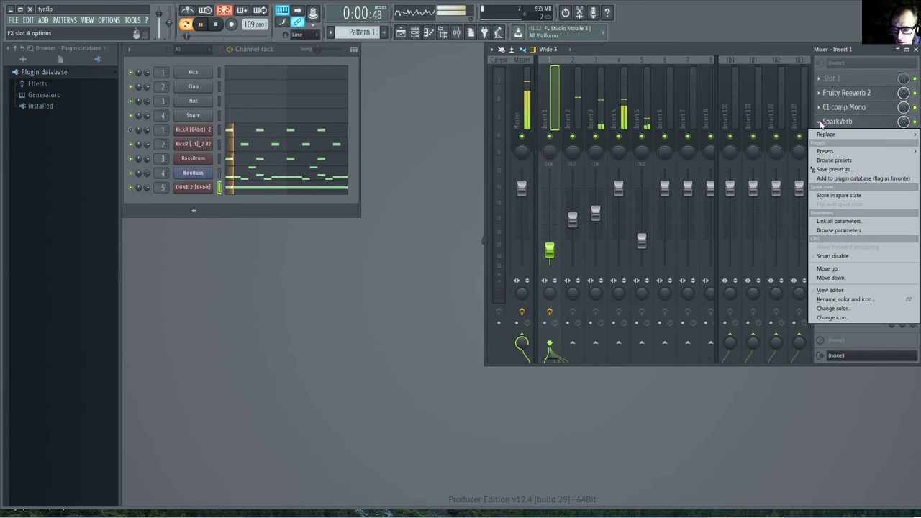
pyautogui.click(601, 154)
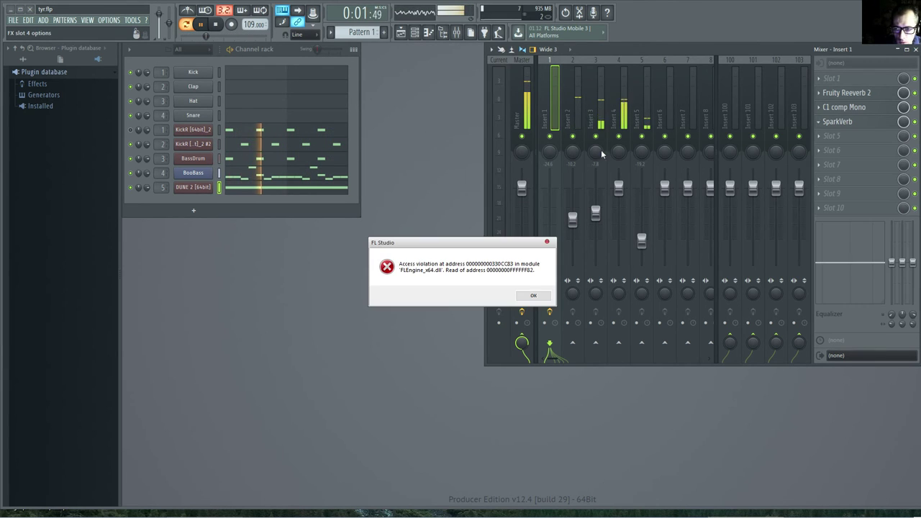
pyautogui.click(547, 242)
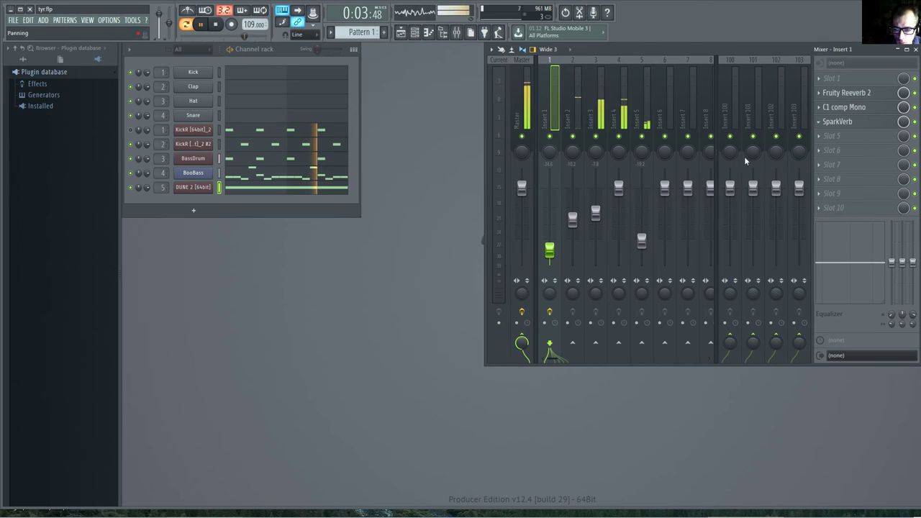
pyautogui.click(837, 121)
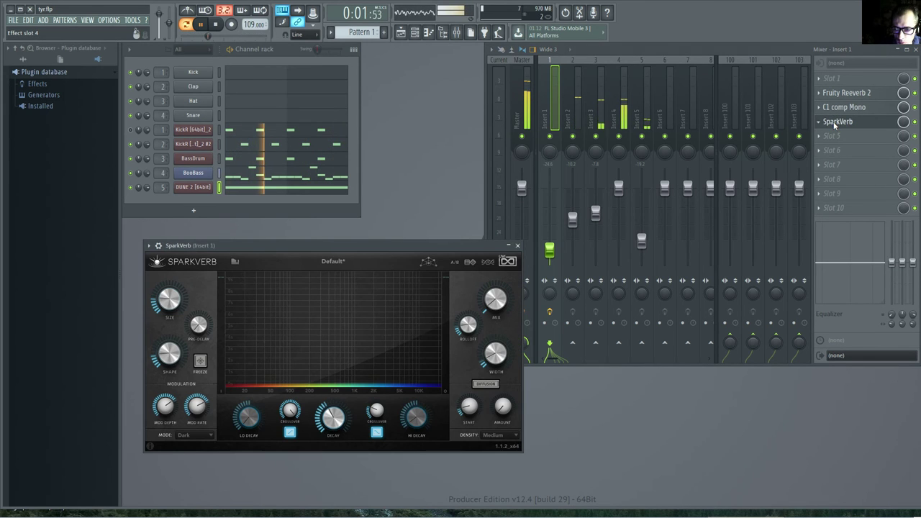
pyautogui.click(517, 246)
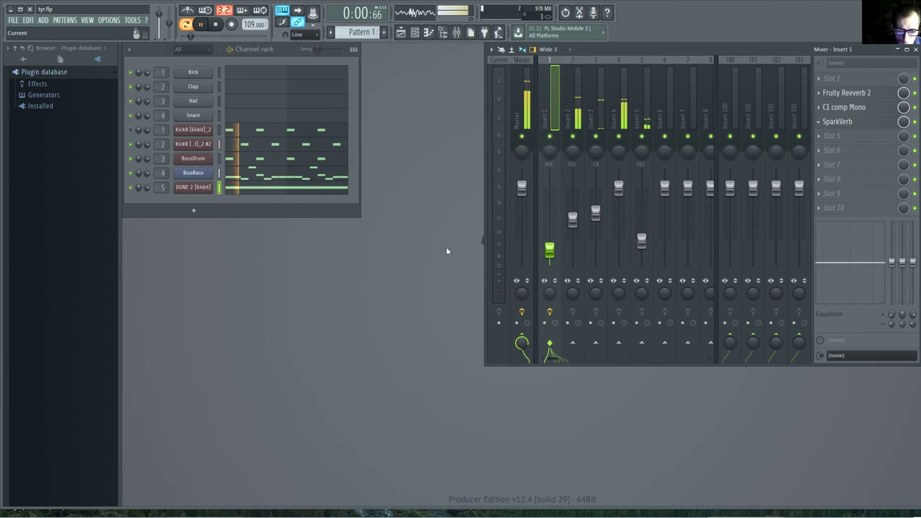
pyautogui.click(840, 91)
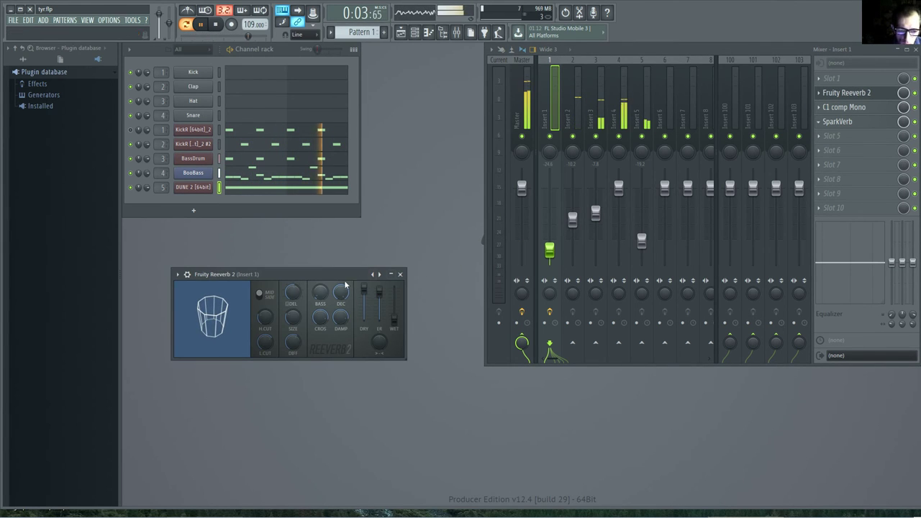
pyautogui.click(401, 276)
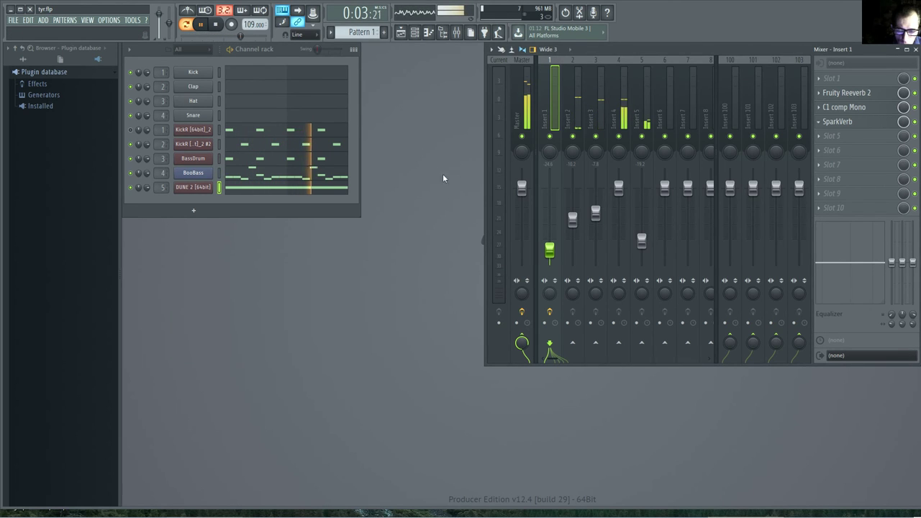